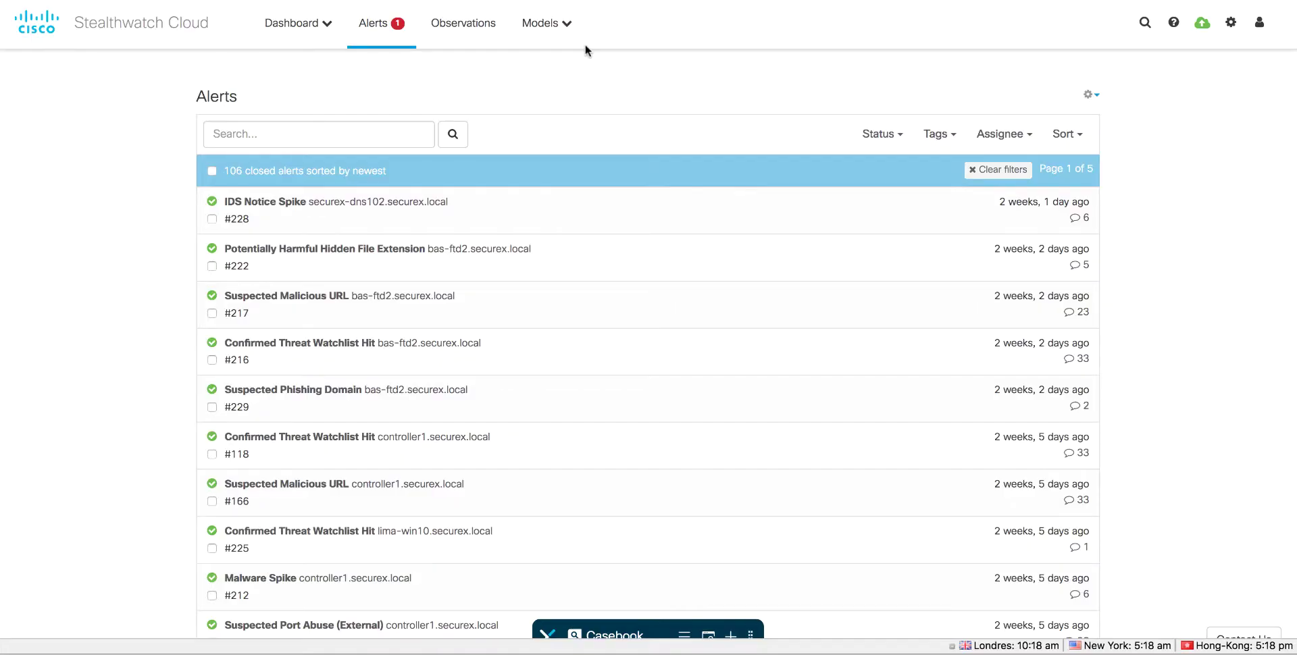
# Open the Potentially Harmful Hidden File Extension alert for bas-ftd2.securex.local and read its description
pyautogui.moveTo(534, 250); pyautogui.dragTo(230, 253)
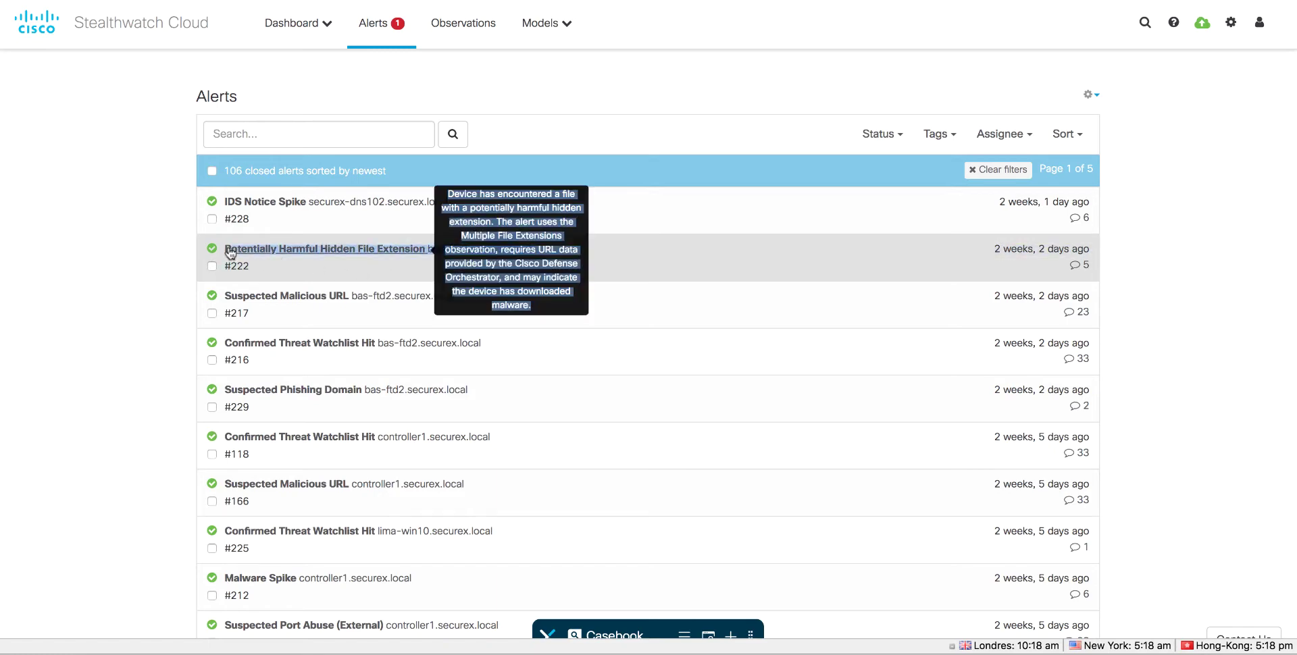
pyautogui.click(287, 276)
pyautogui.click(313, 249)
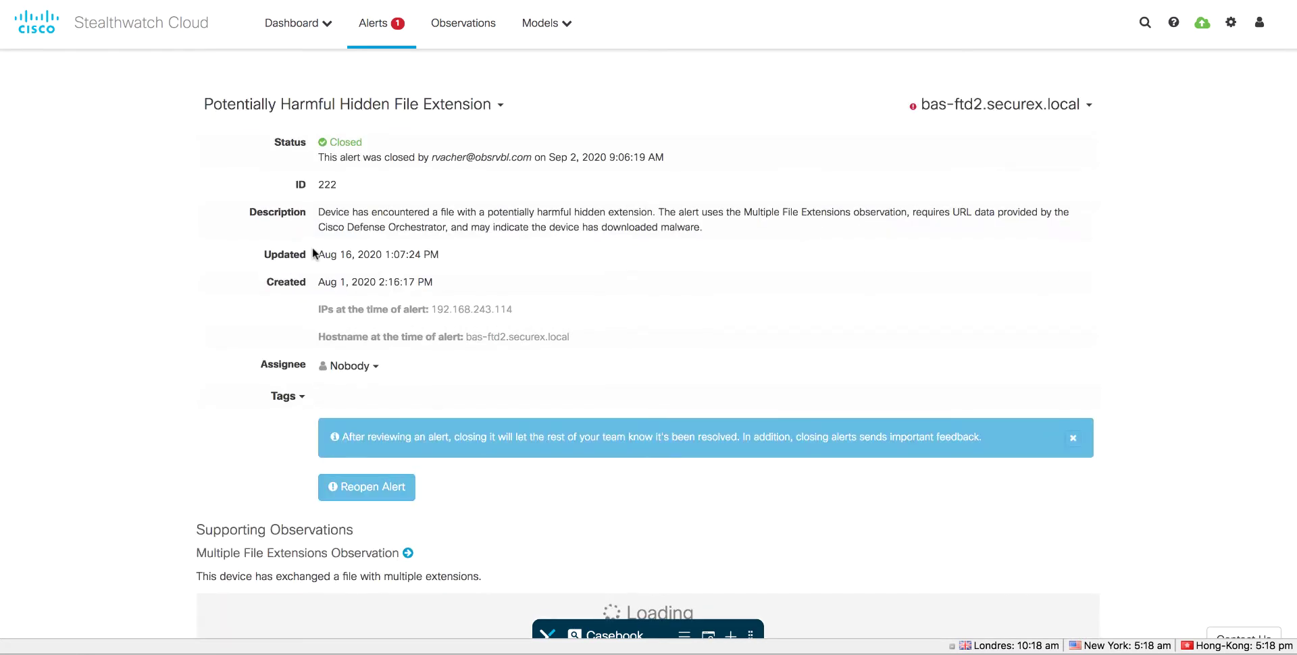
pyautogui.scroll(-1, 313, 250)
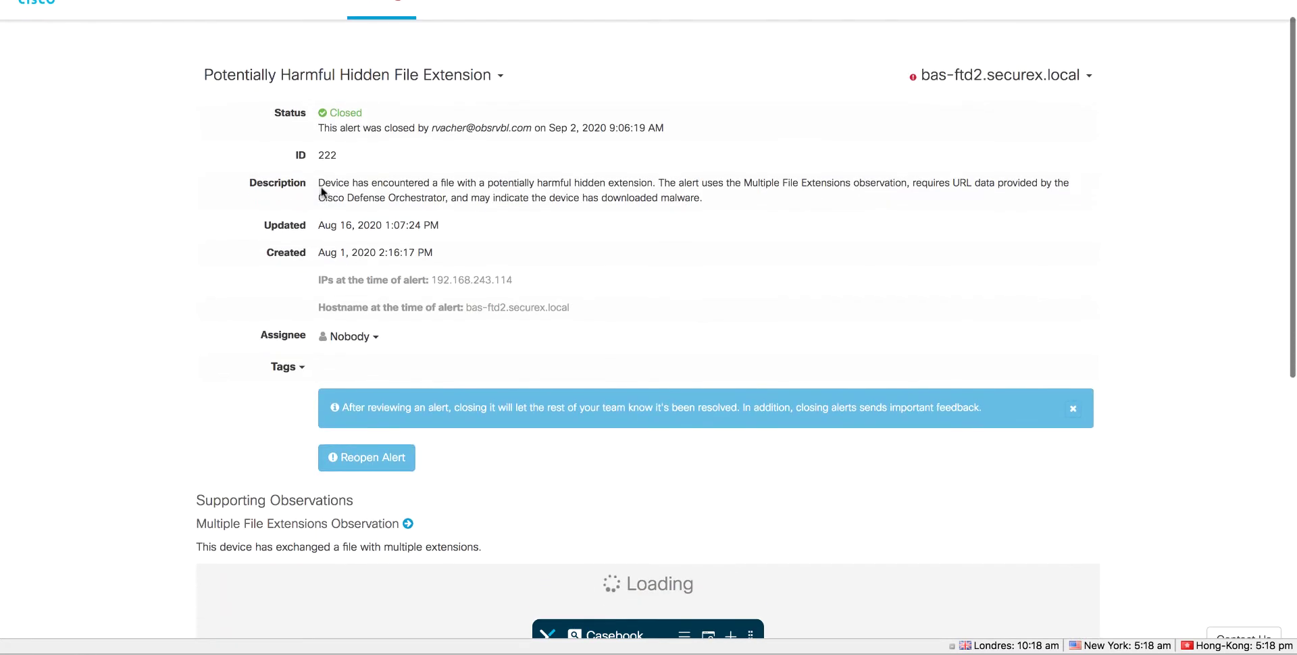
pyautogui.moveTo(320, 181); pyautogui.dragTo(719, 194)
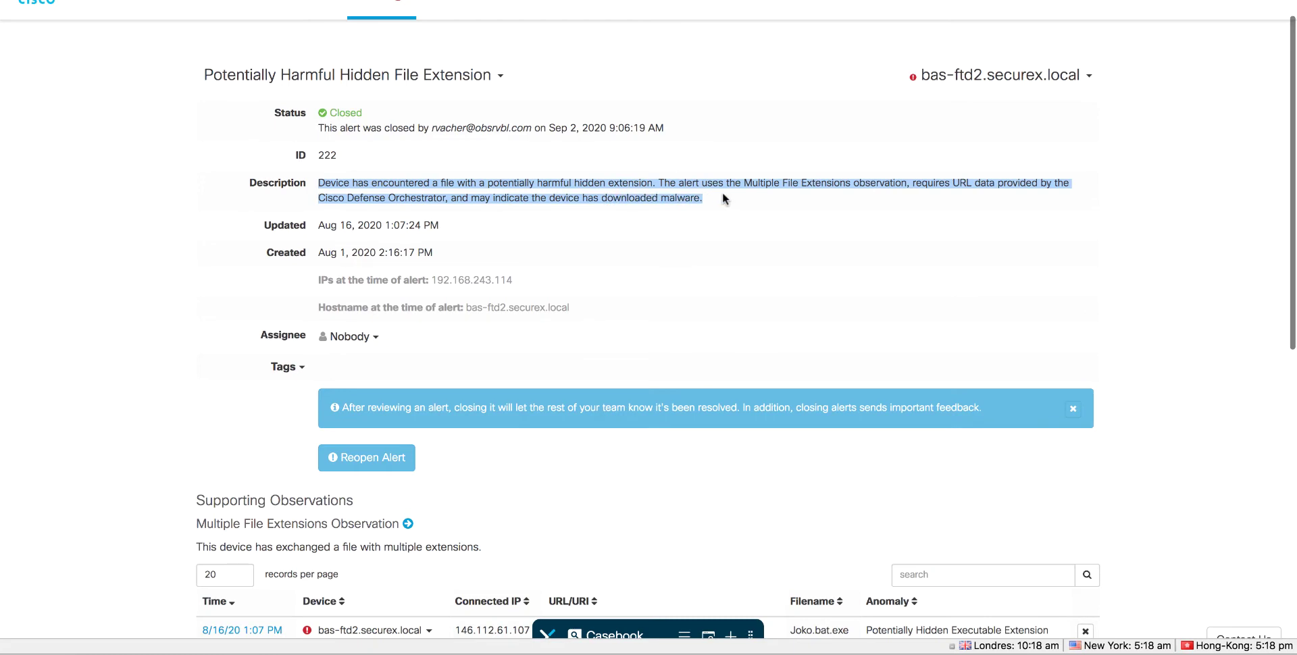
# Examine the URL and filename in the alert's Multiple File Extensions supporting observations
pyautogui.scroll(-5, 723, 192)
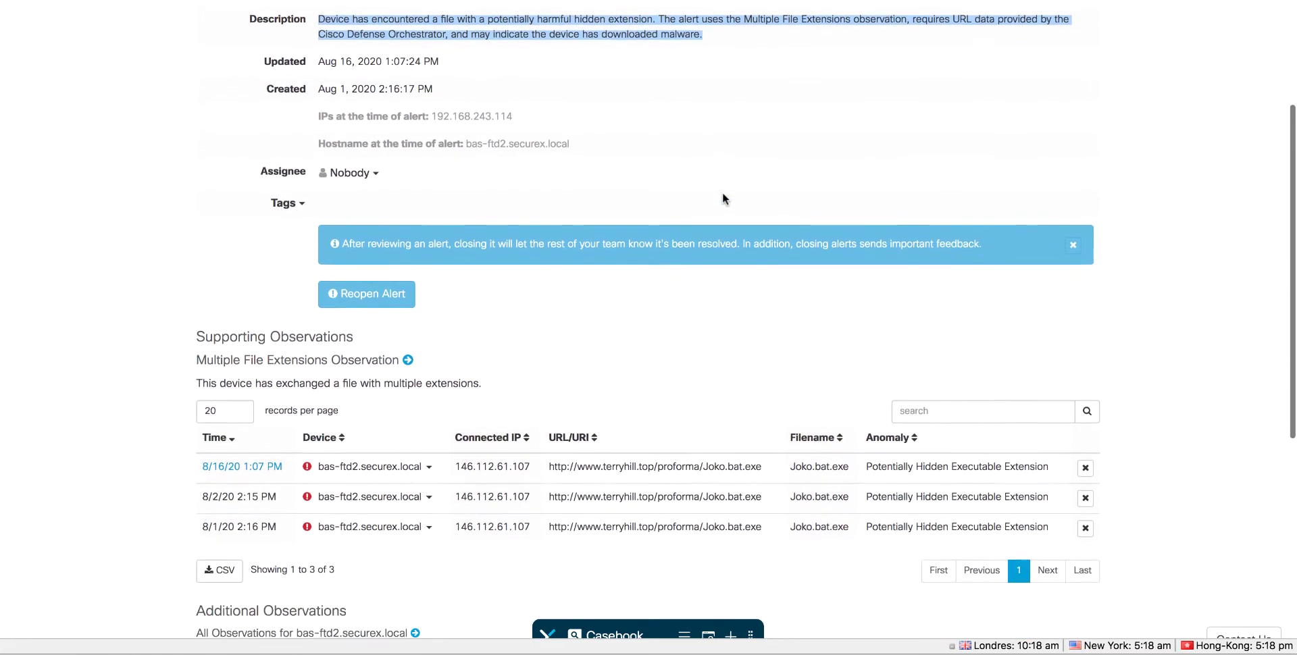
pyautogui.scroll(-2, 723, 194)
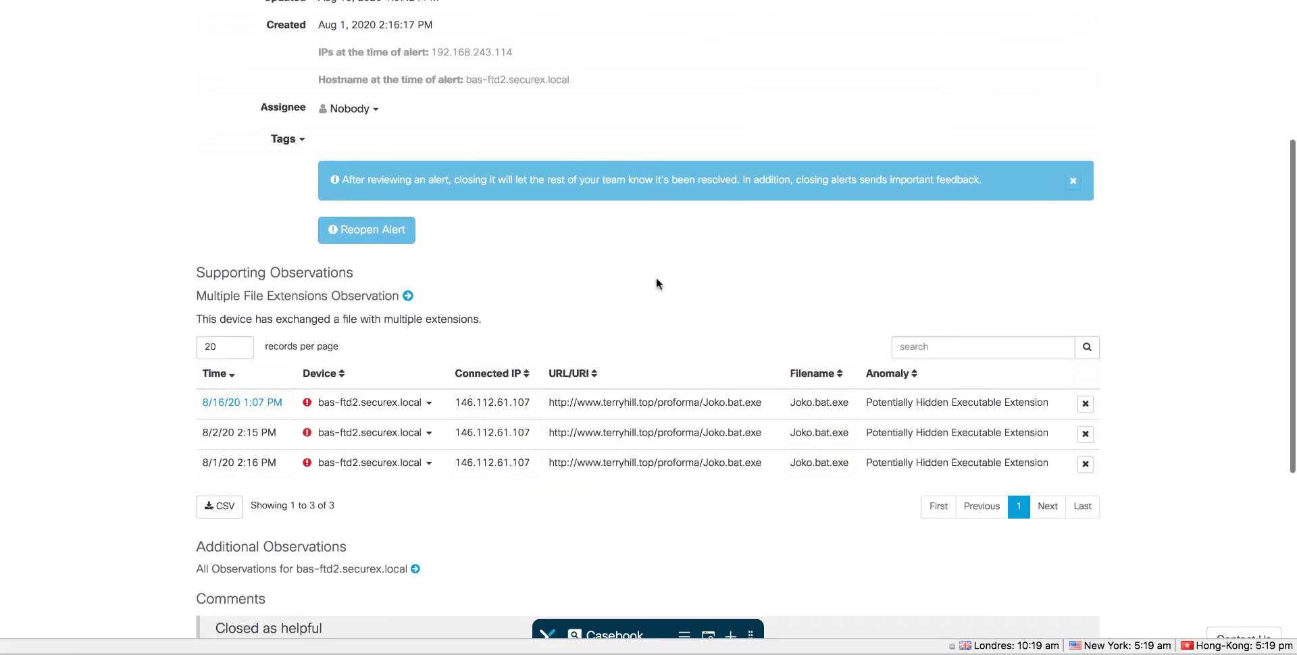
pyautogui.moveTo(763, 402); pyautogui.dragTo(553, 404)
pyautogui.click(689, 280)
pyautogui.moveTo(793, 403); pyautogui.dragTo(845, 405)
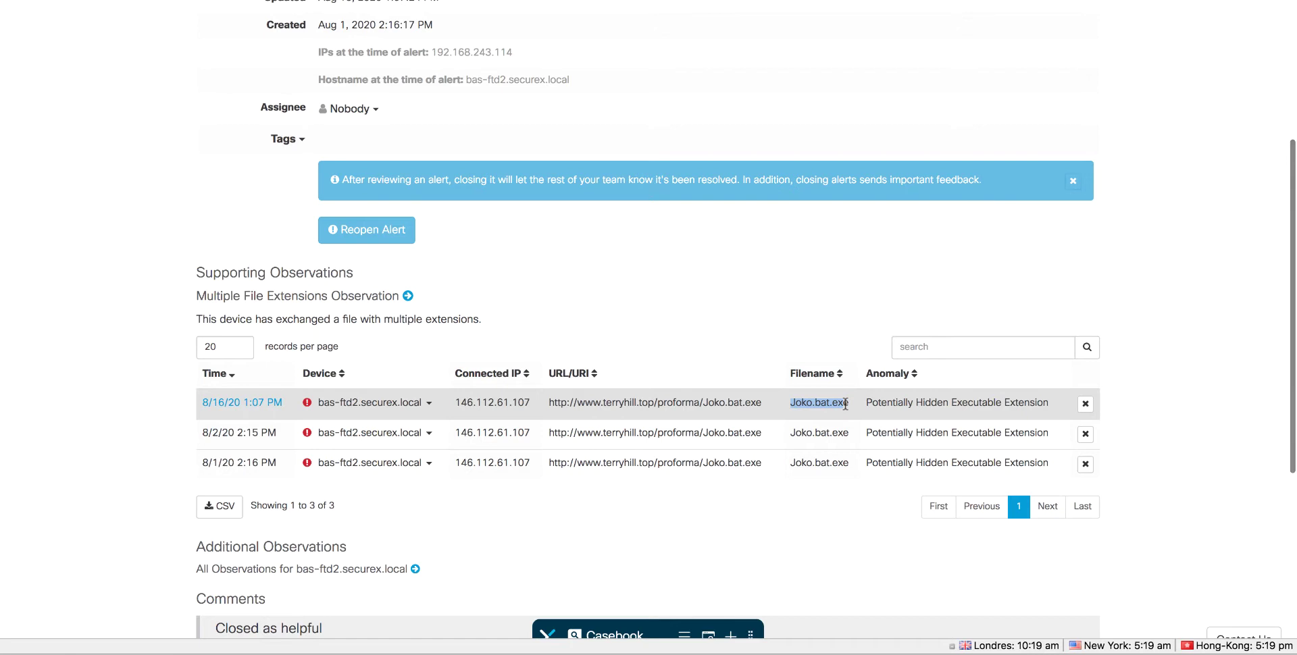
pyautogui.scroll(-2, 847, 406)
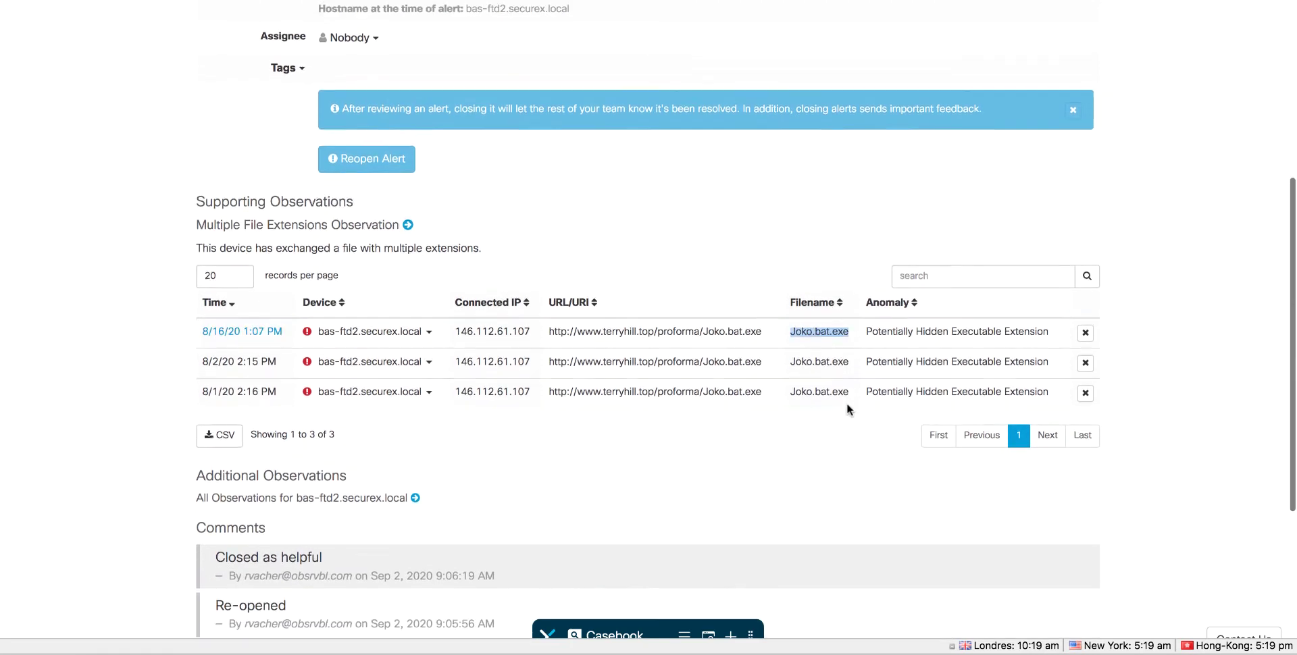
pyautogui.scroll(3, 847, 405)
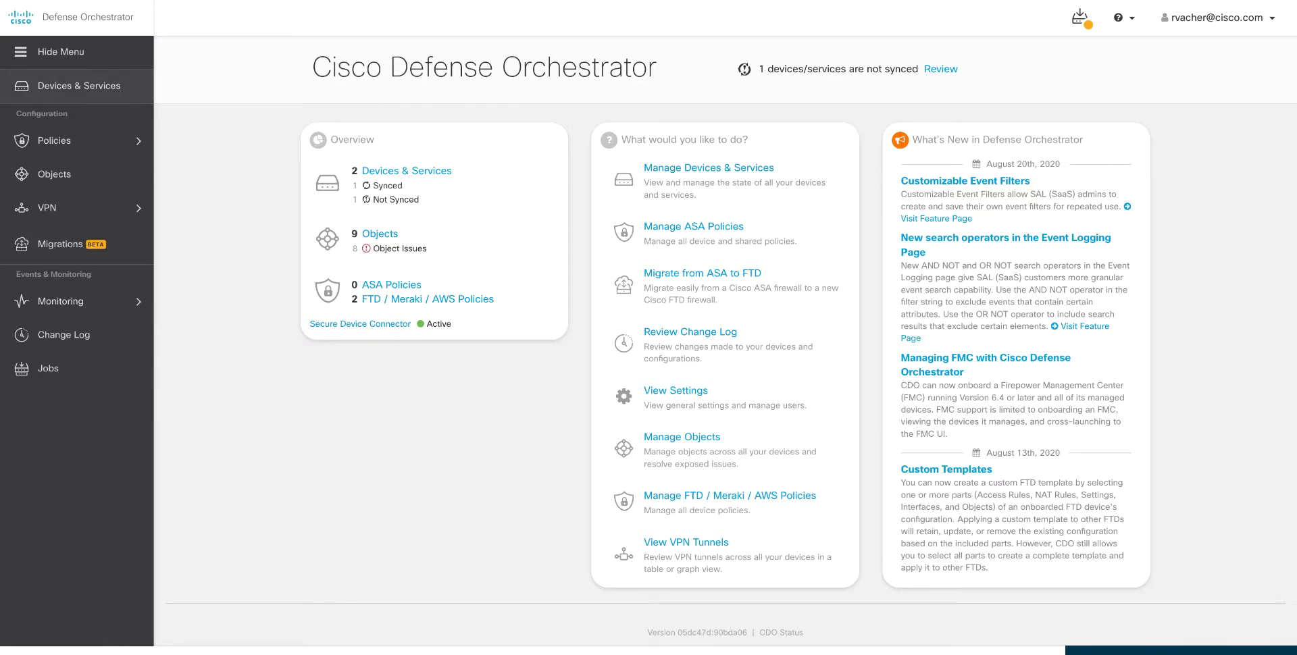
# Switch to Cisco Defense Orchestrator and inspect the GroupIPBlockedSWC network group, its object reference and the IPBlockedSWC1 network object
pyautogui.click(83, 173)
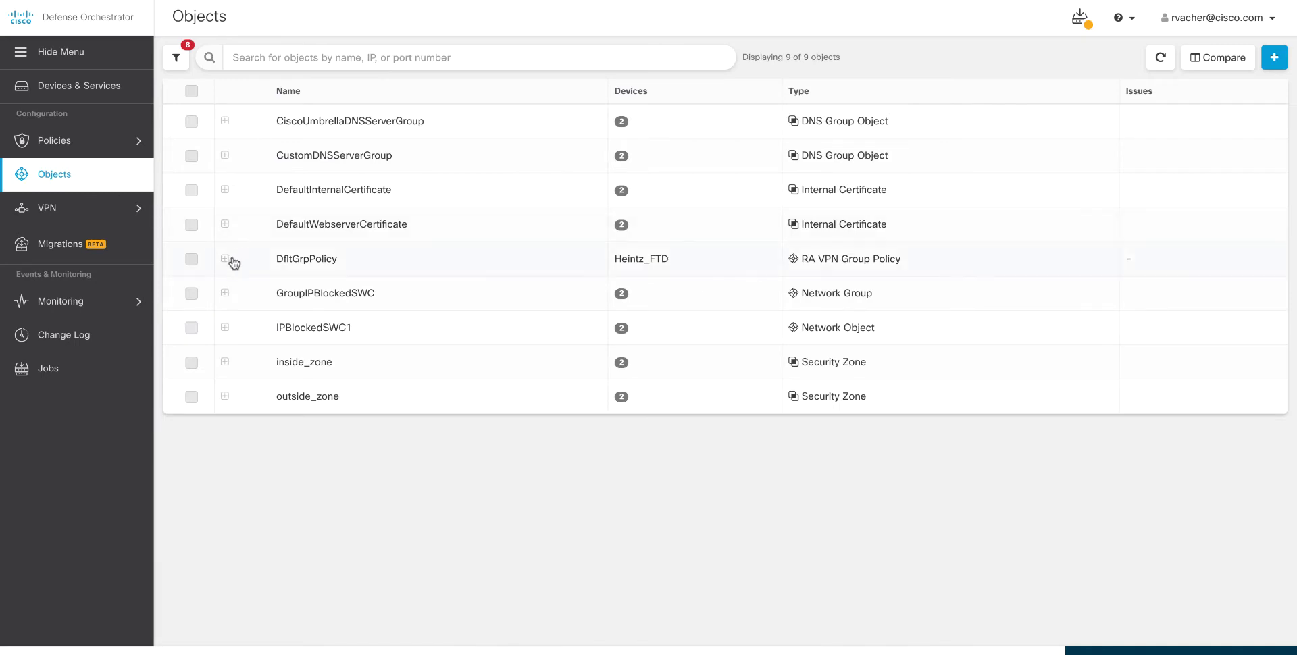
pyautogui.moveTo(271, 301); pyautogui.dragTo(289, 298)
pyautogui.doubleClick(289, 297)
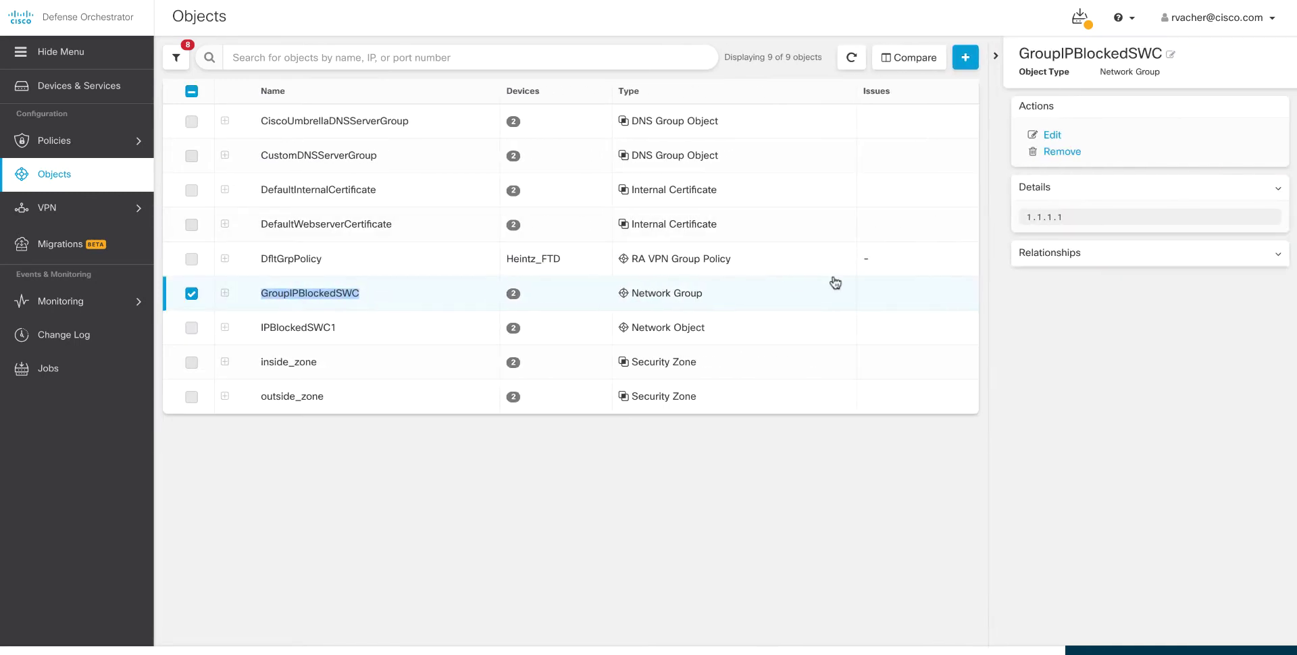
pyautogui.moveTo(713, 301); pyautogui.dragTo(641, 299)
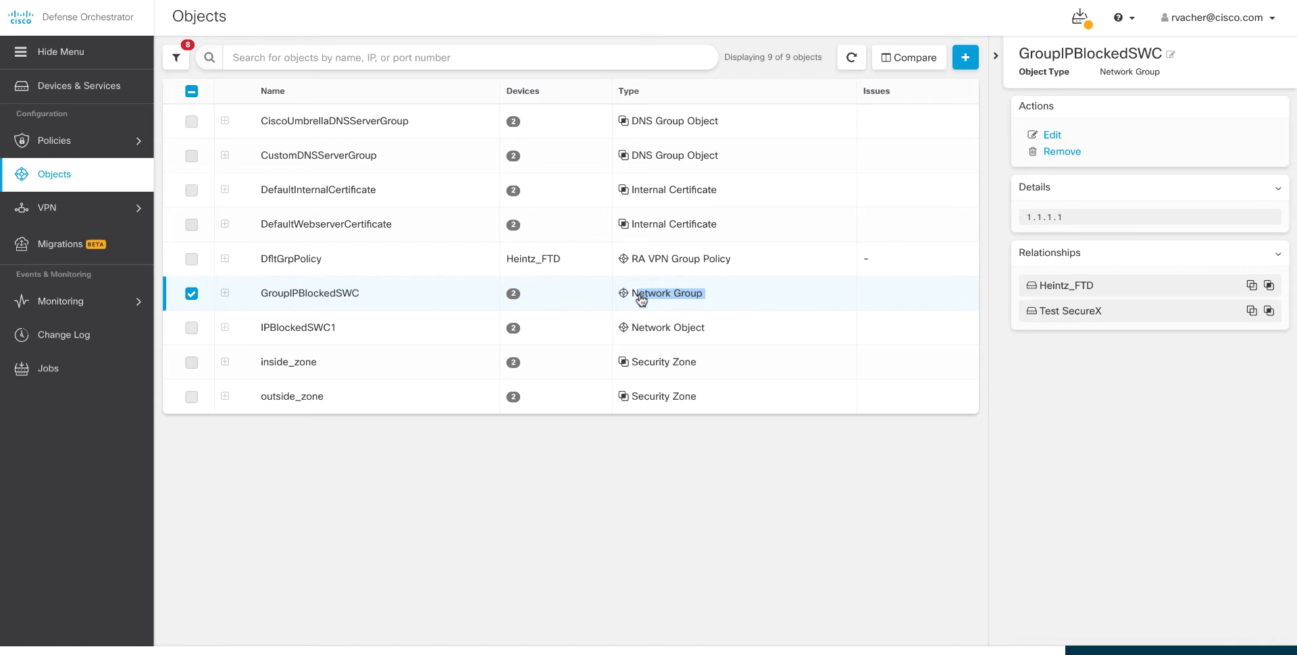
pyautogui.tripleClick(1072, 217)
pyautogui.click(225, 293)
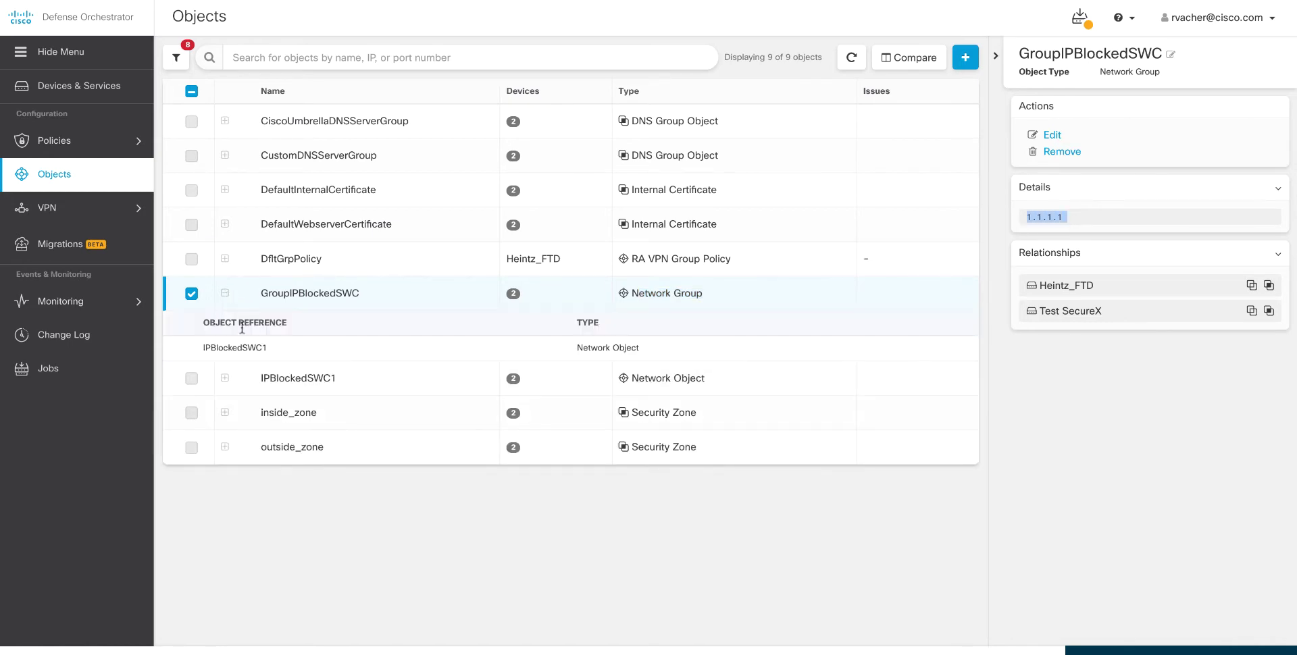
pyautogui.click(308, 380)
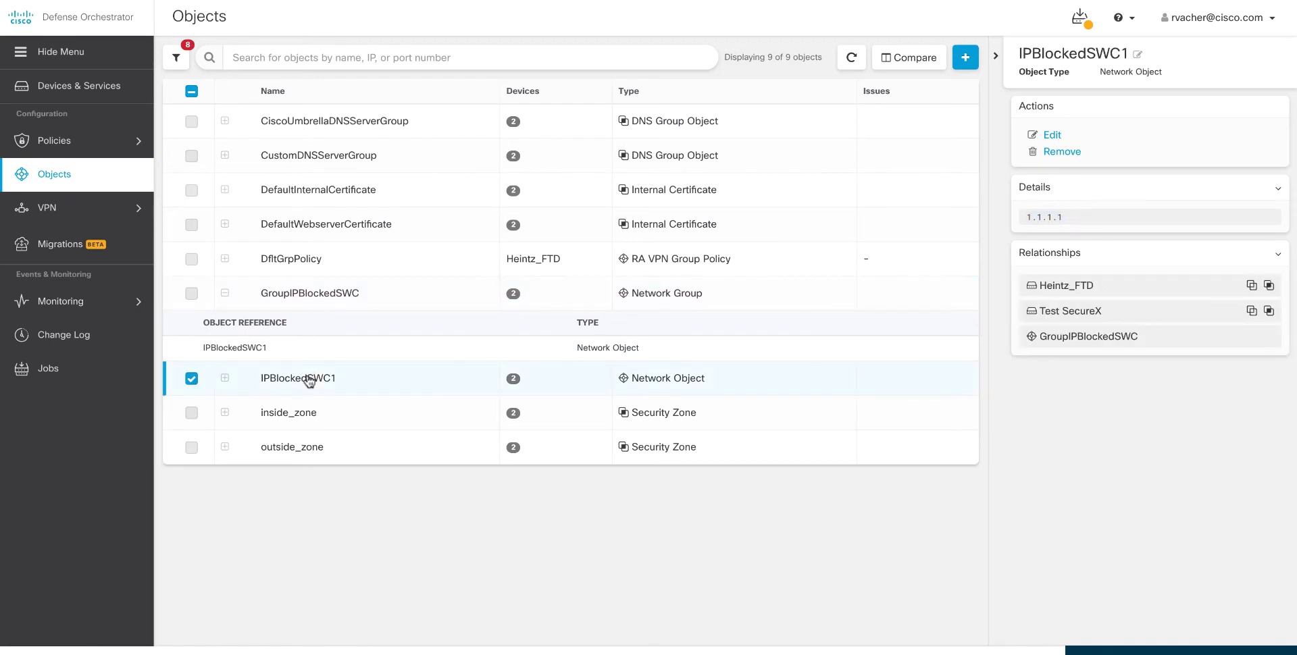
pyautogui.moveTo(709, 382); pyautogui.dragTo(635, 381)
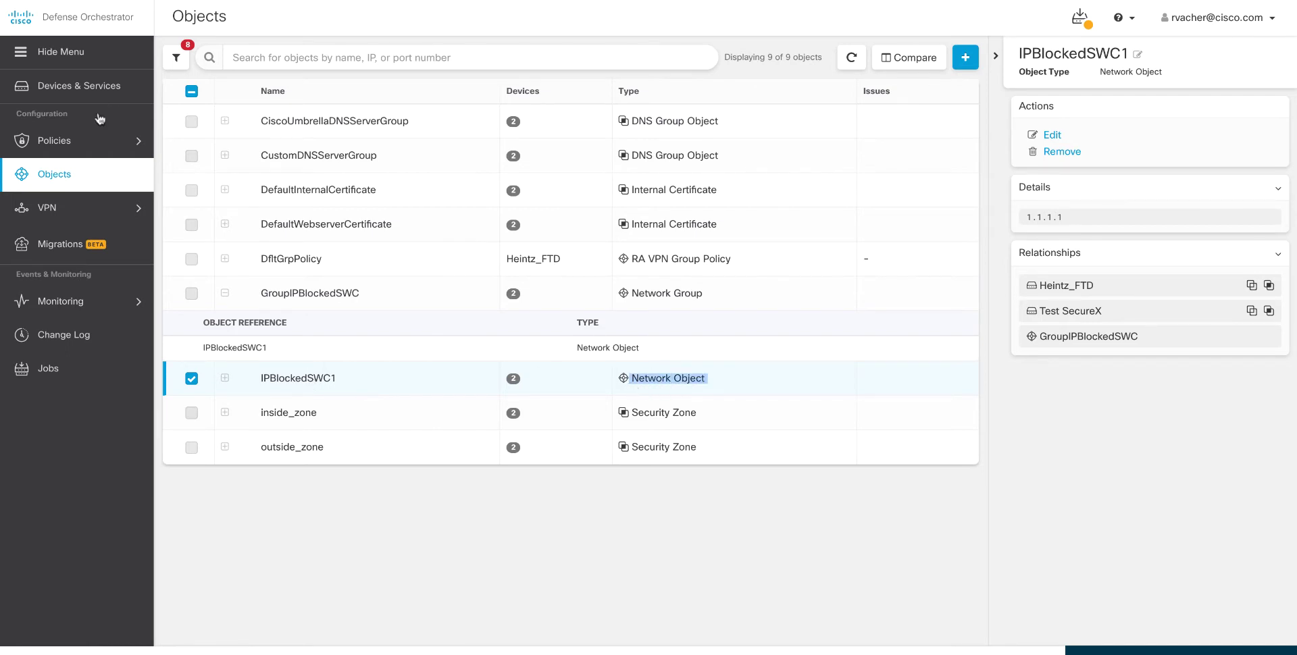
# Open the SWC Blocking Rule in the Heintz_FTD policy for editing, review its source and action, and save it
pyautogui.click(80, 142)
pyautogui.click(201, 181)
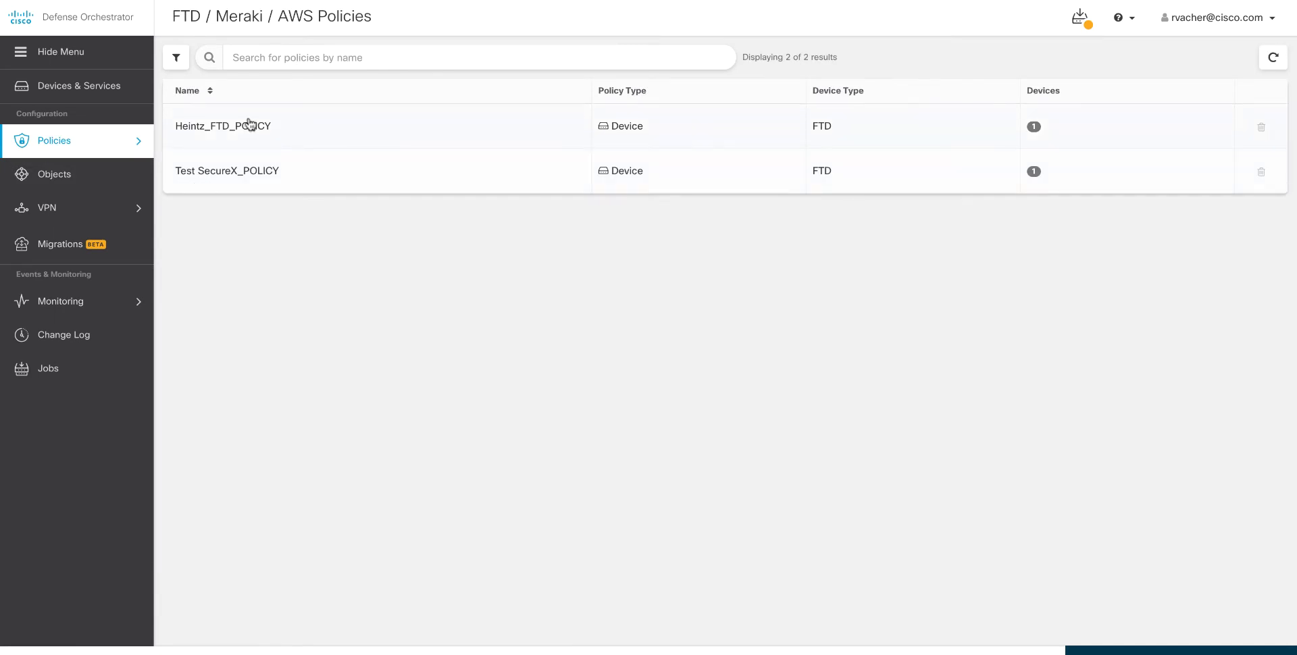
pyautogui.click(248, 125)
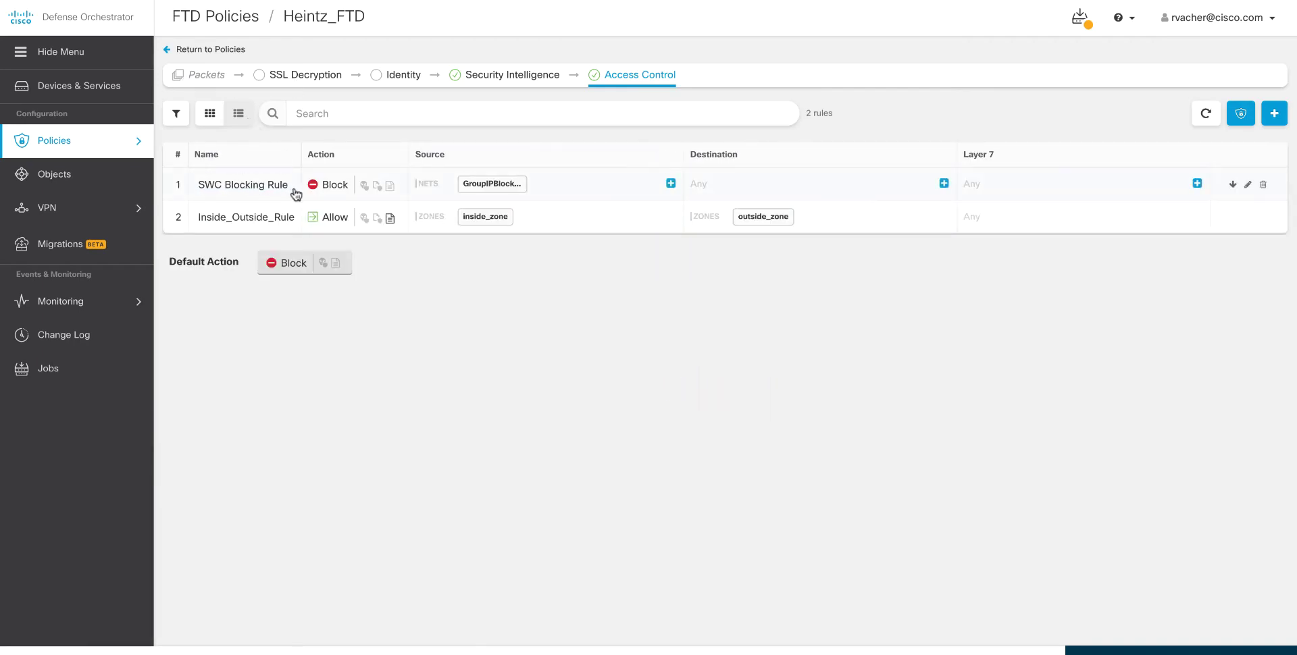
pyautogui.click(197, 191)
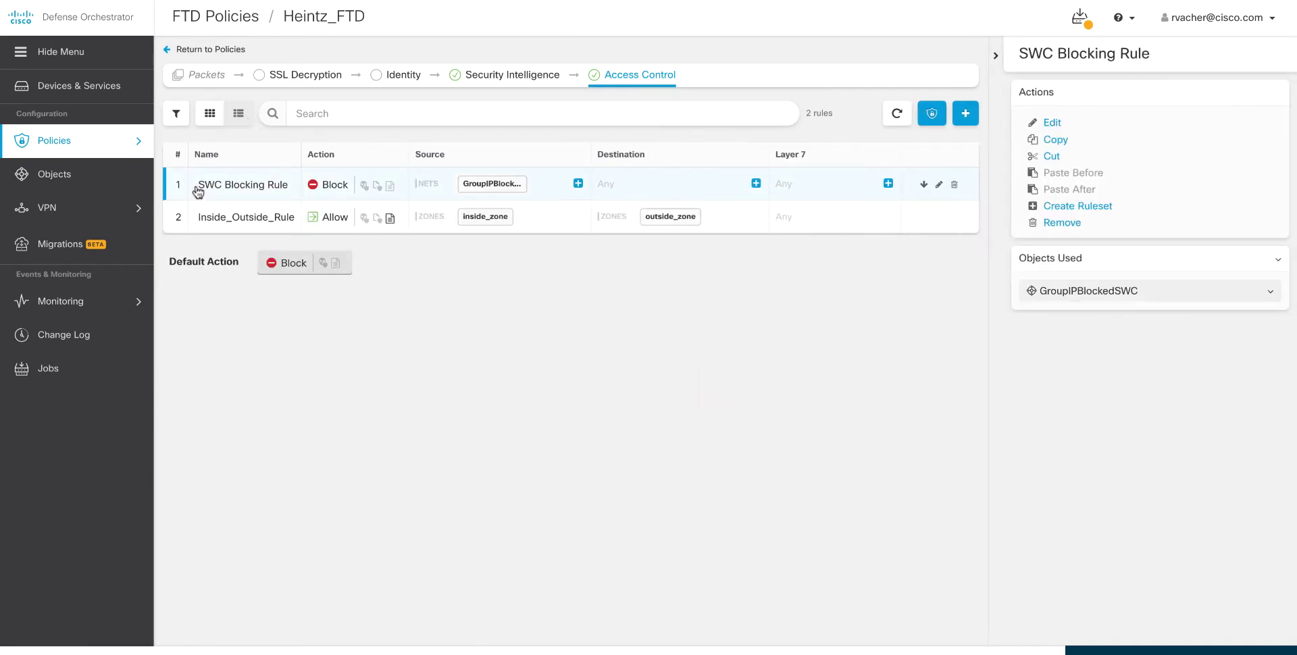
pyautogui.click(1052, 123)
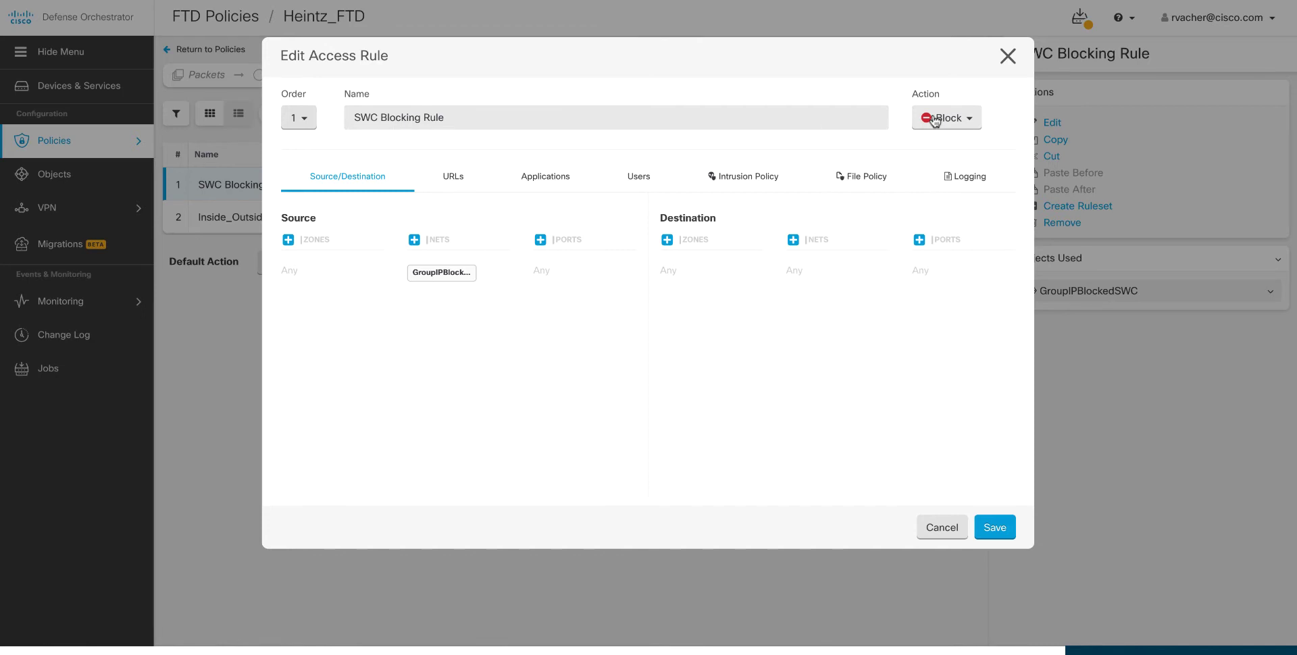
pyautogui.click(1000, 529)
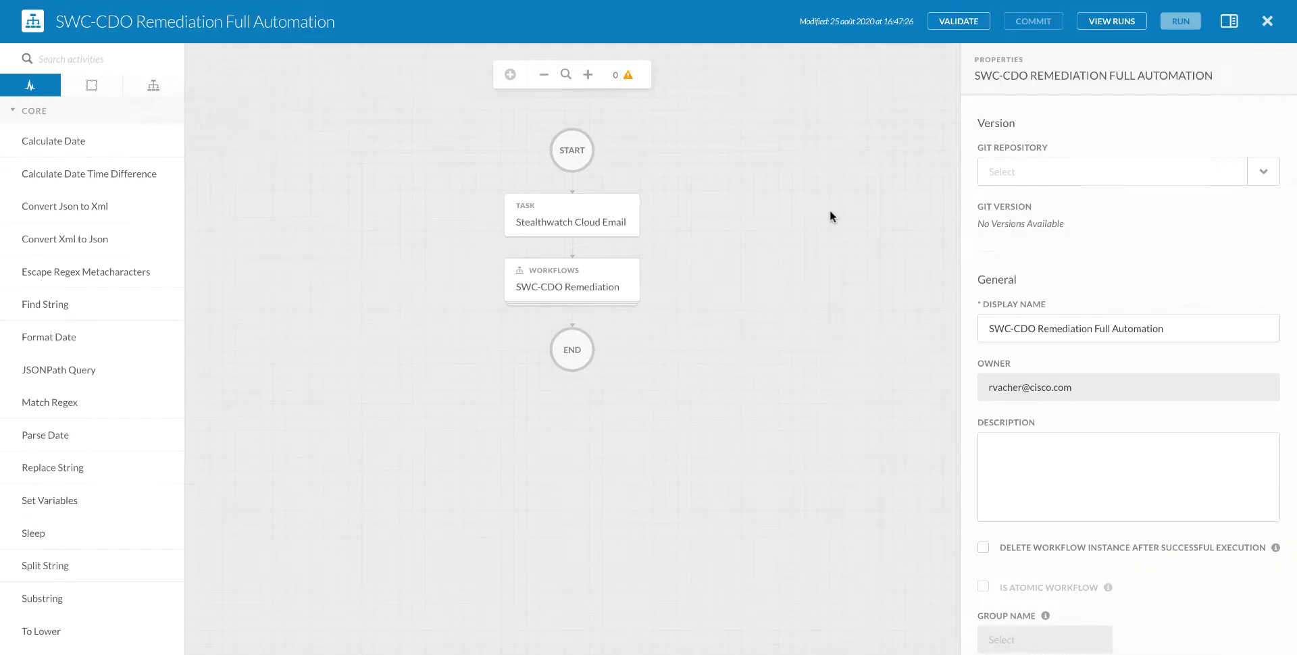
# Switch to the SWC-CDO Remediation Full Automation workflow and review the Stealthwatch Cloud Email task's event settings and sender condition
pyautogui.click(587, 224)
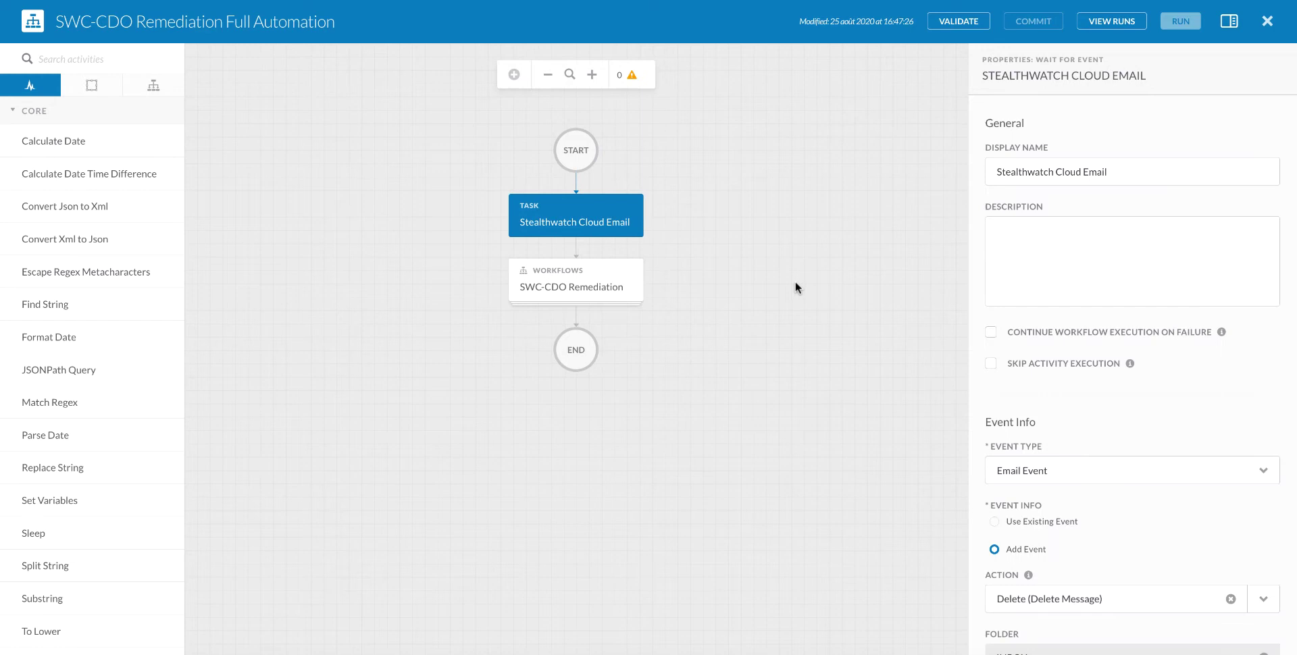
pyautogui.scroll(-5, 1094, 443)
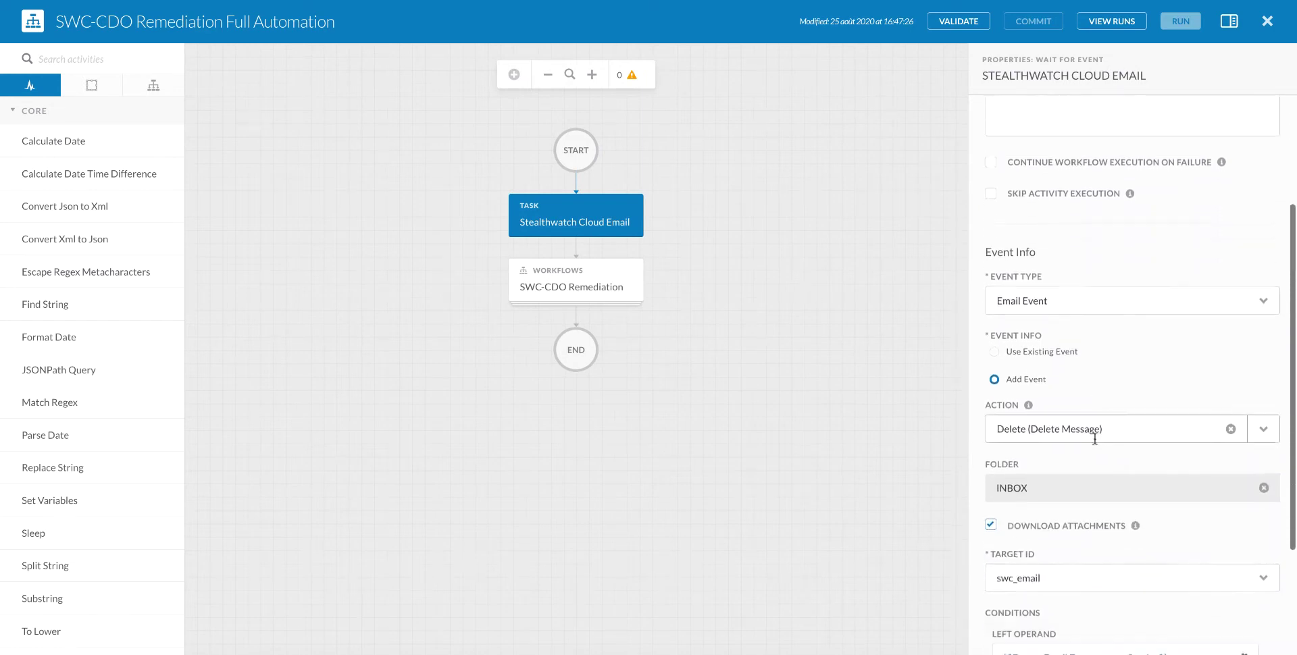
pyautogui.scroll(-2, 1094, 439)
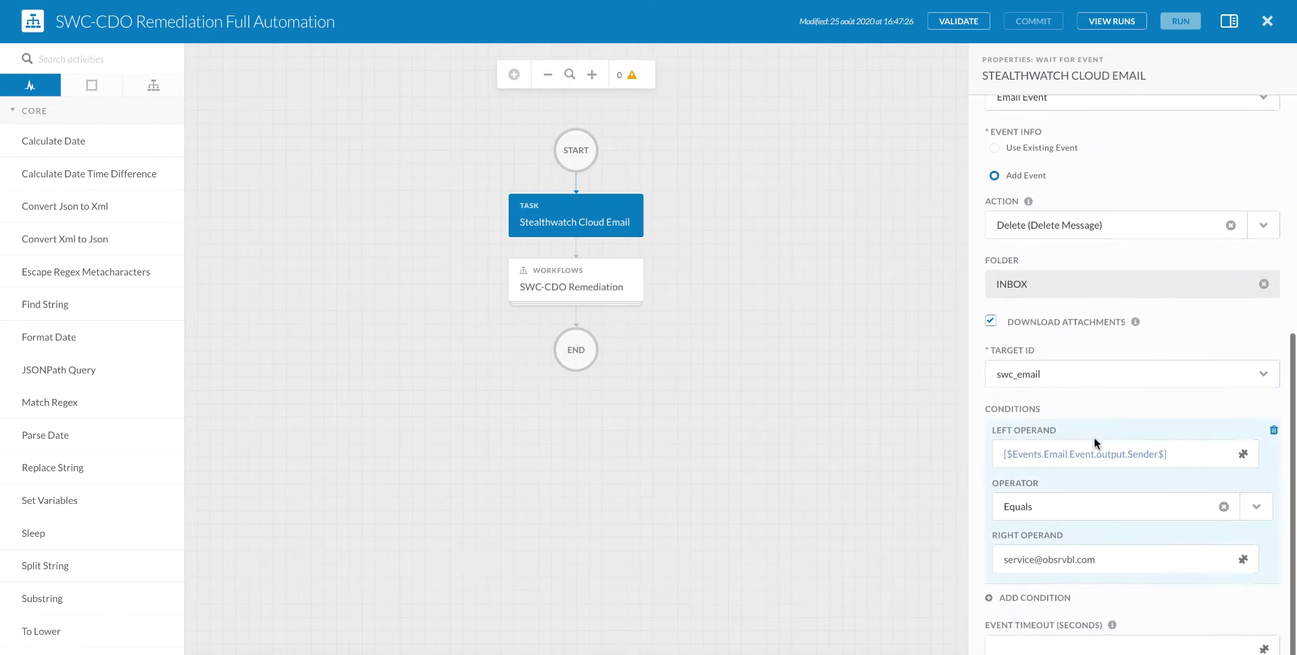
# Open the SWC-CDO Remediation child workflow and view the properties of its Get SWC IP to add in CDO activity
pyautogui.click(624, 270)
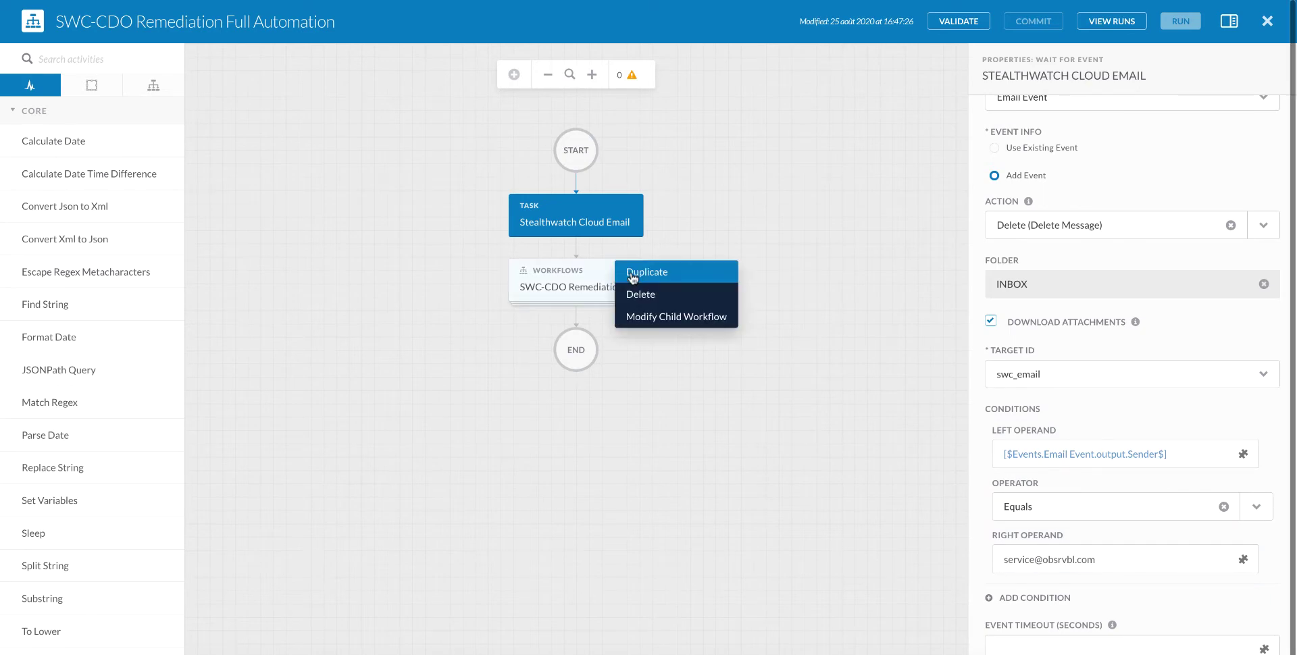
pyautogui.click(667, 317)
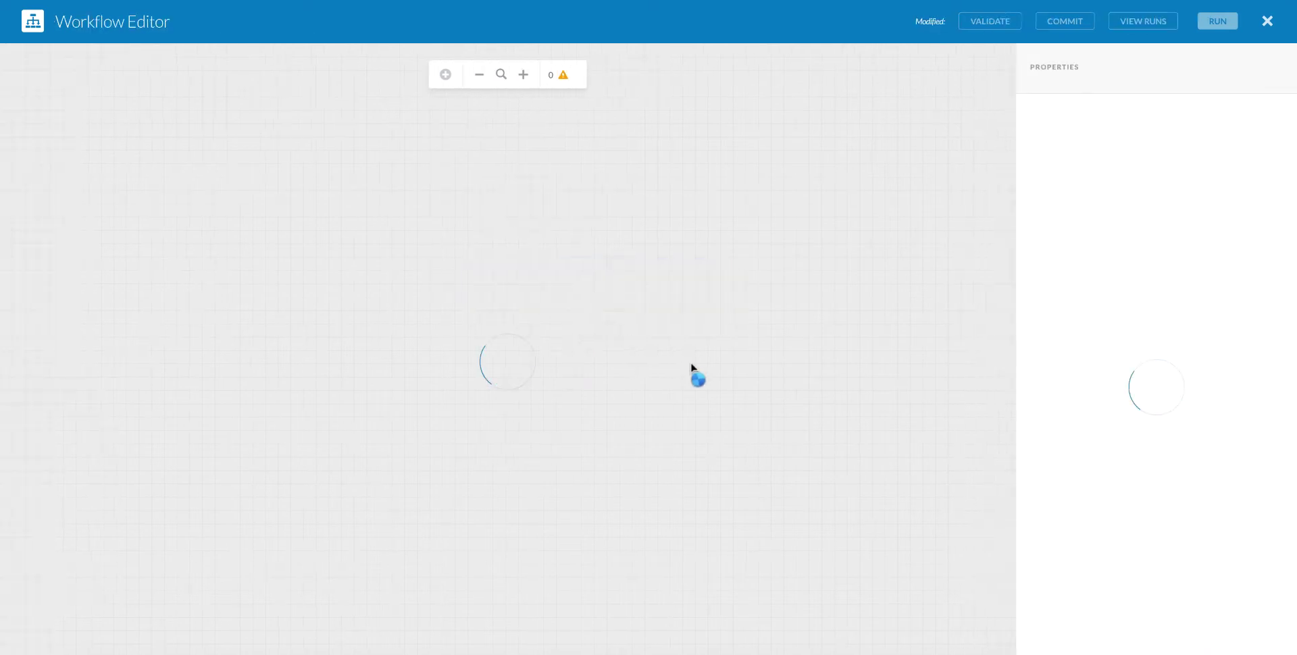
pyautogui.scroll(-1, 690, 362)
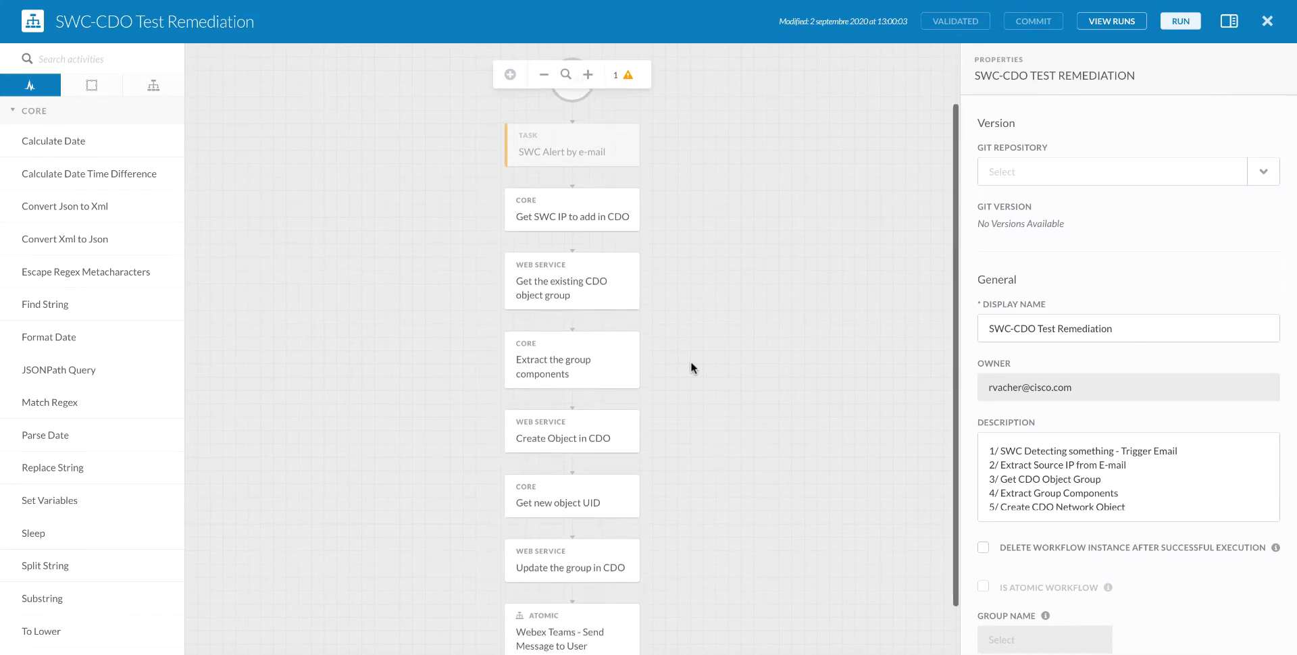
pyautogui.click(603, 214)
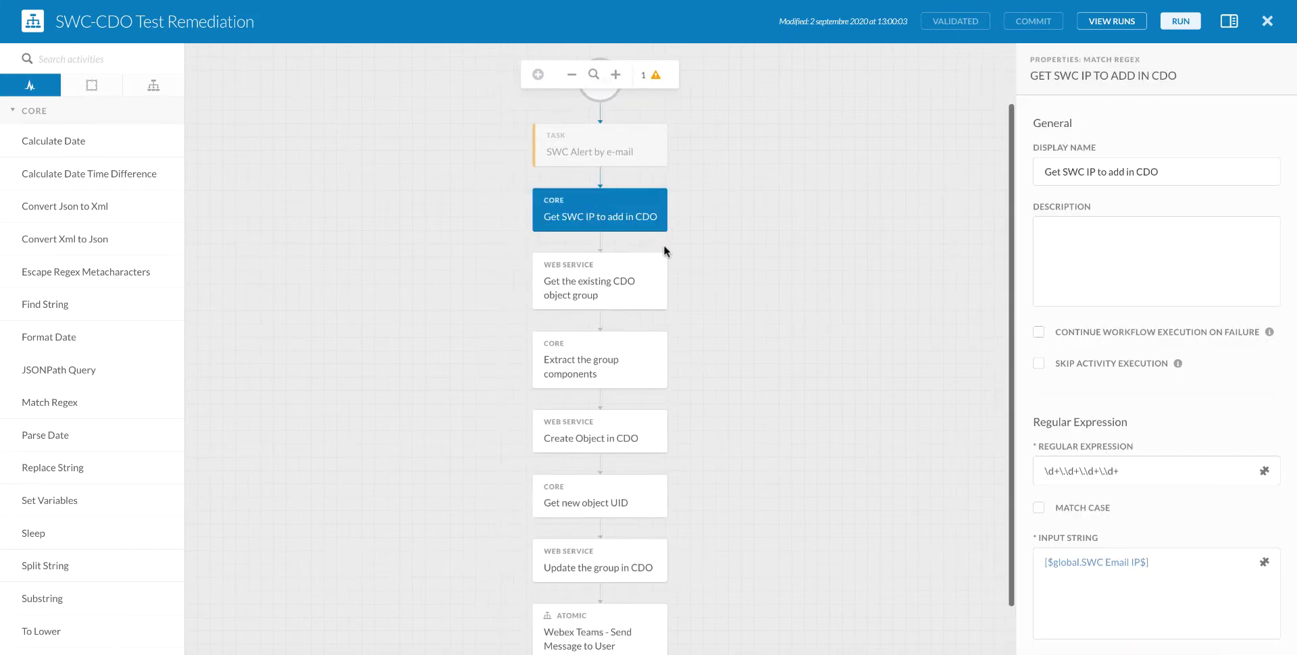
pyautogui.scroll(-1, 663, 264)
pyautogui.scroll(-1, 662, 270)
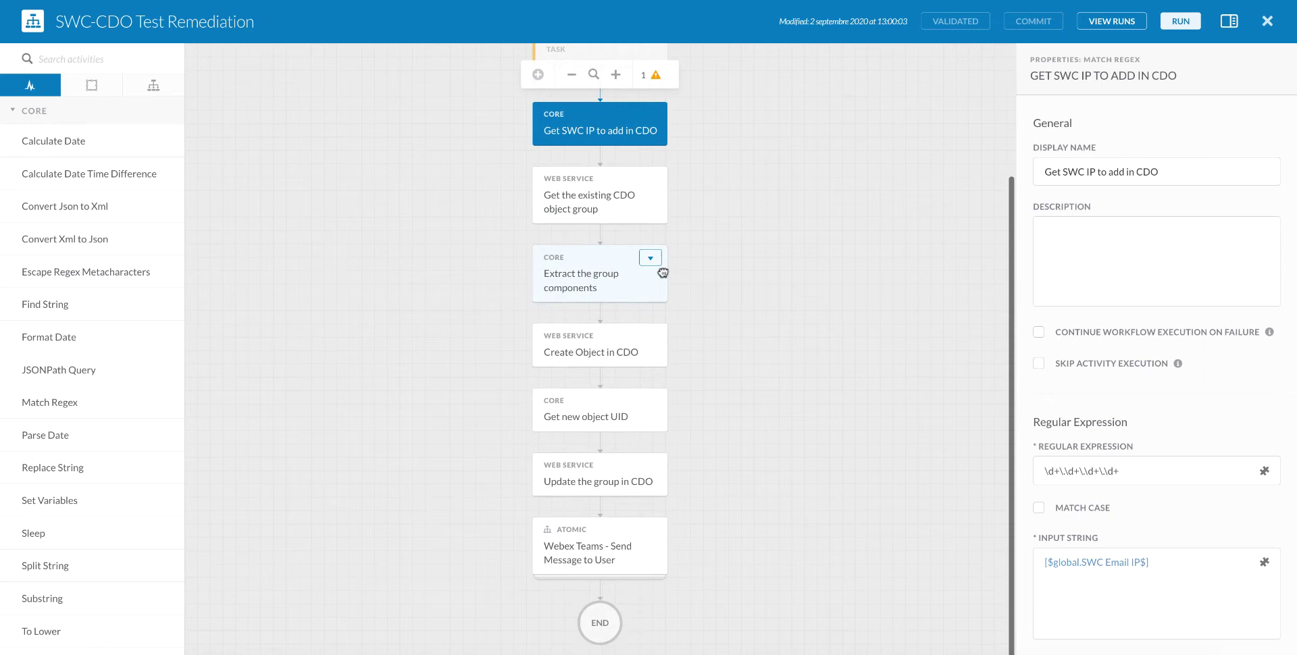
# Examine the HTTP request settings of the Get the existing CDO object group activity
pyautogui.click(621, 210)
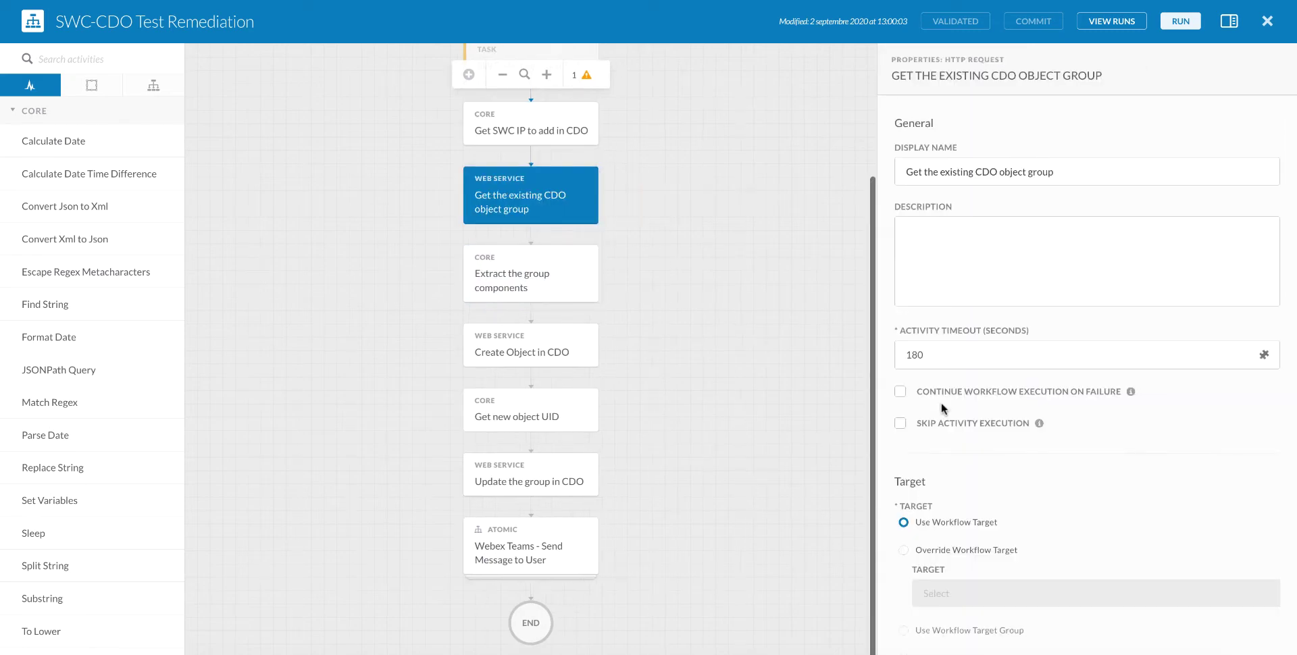
pyautogui.scroll(-8, 942, 402)
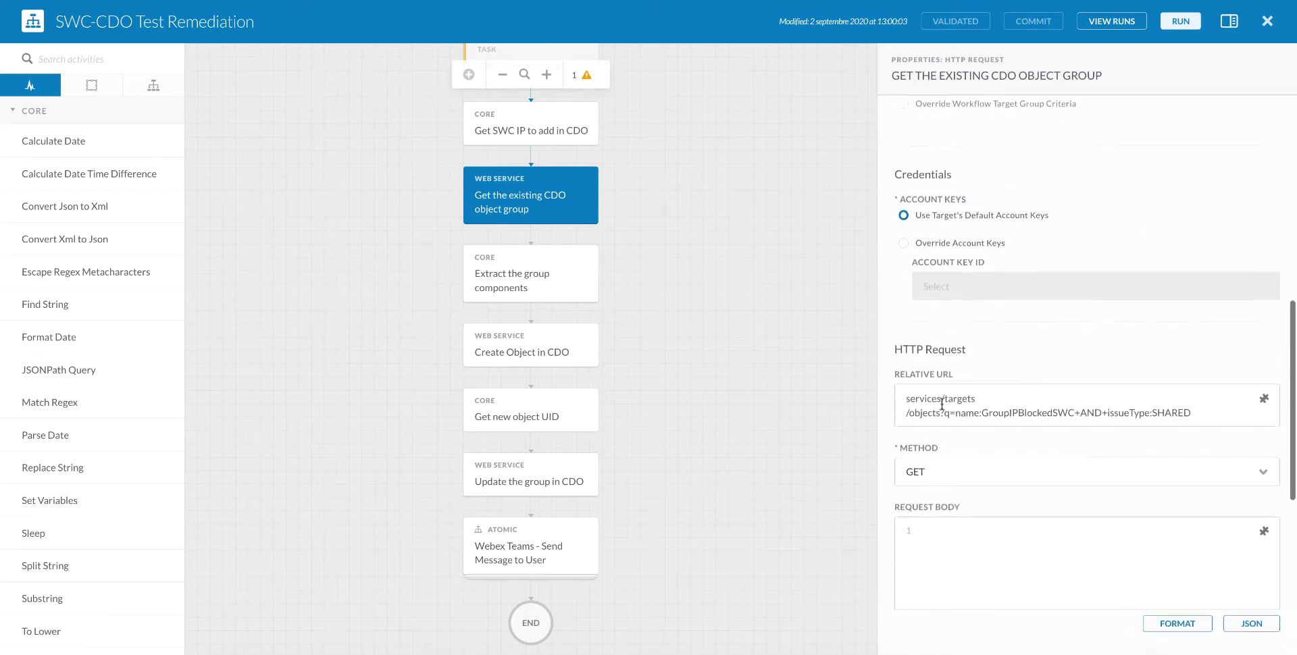
pyautogui.scroll(-1, 941, 402)
# View the properties of the Extract the group components, Create Object in CDO and Get new object UID activities
pyautogui.click(537, 284)
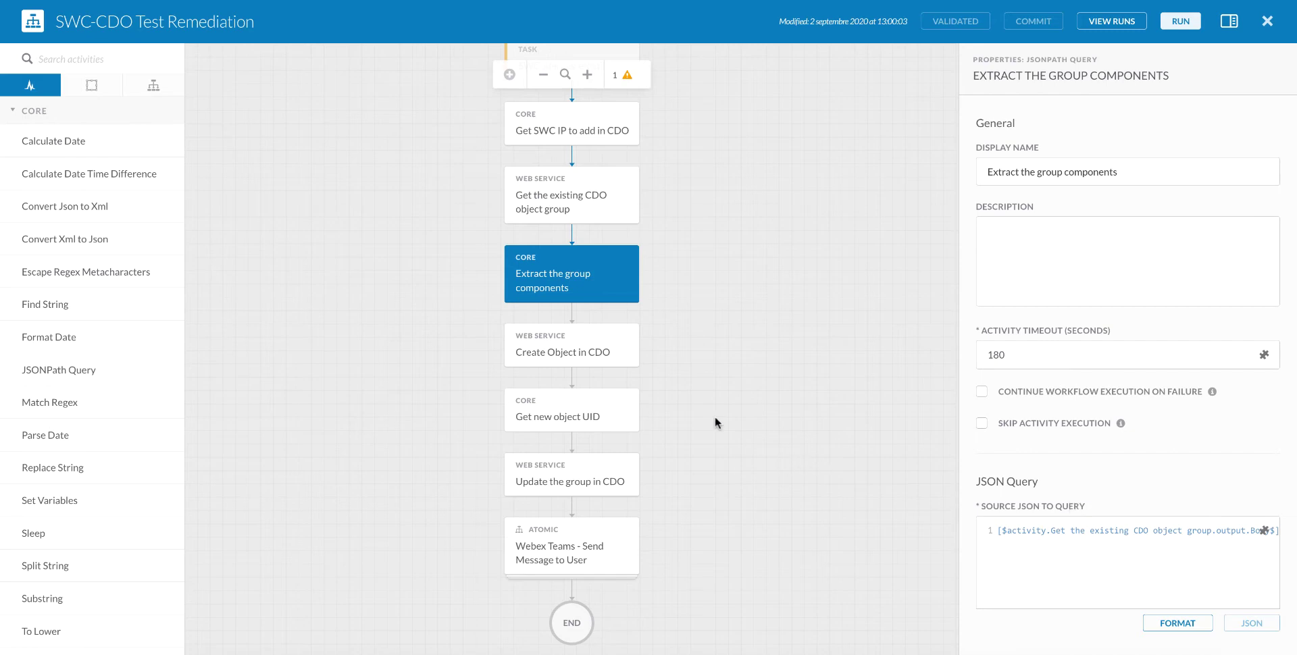
pyautogui.click(587, 356)
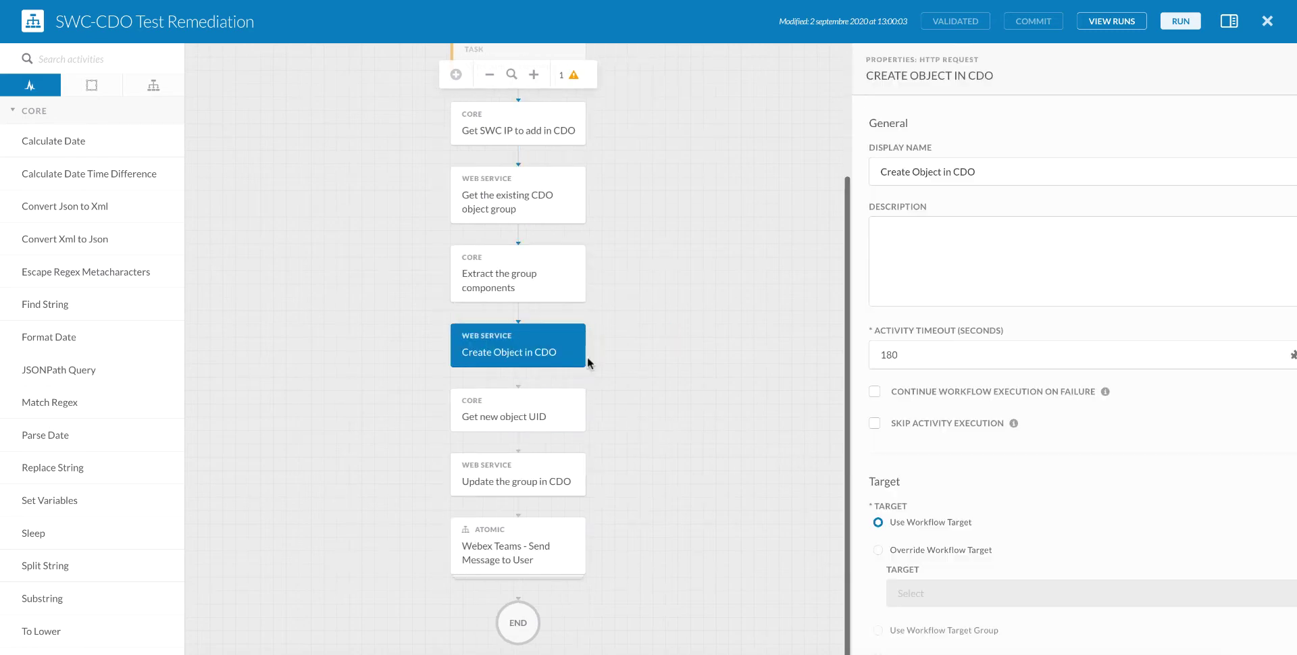
pyautogui.moveTo(534, 422)
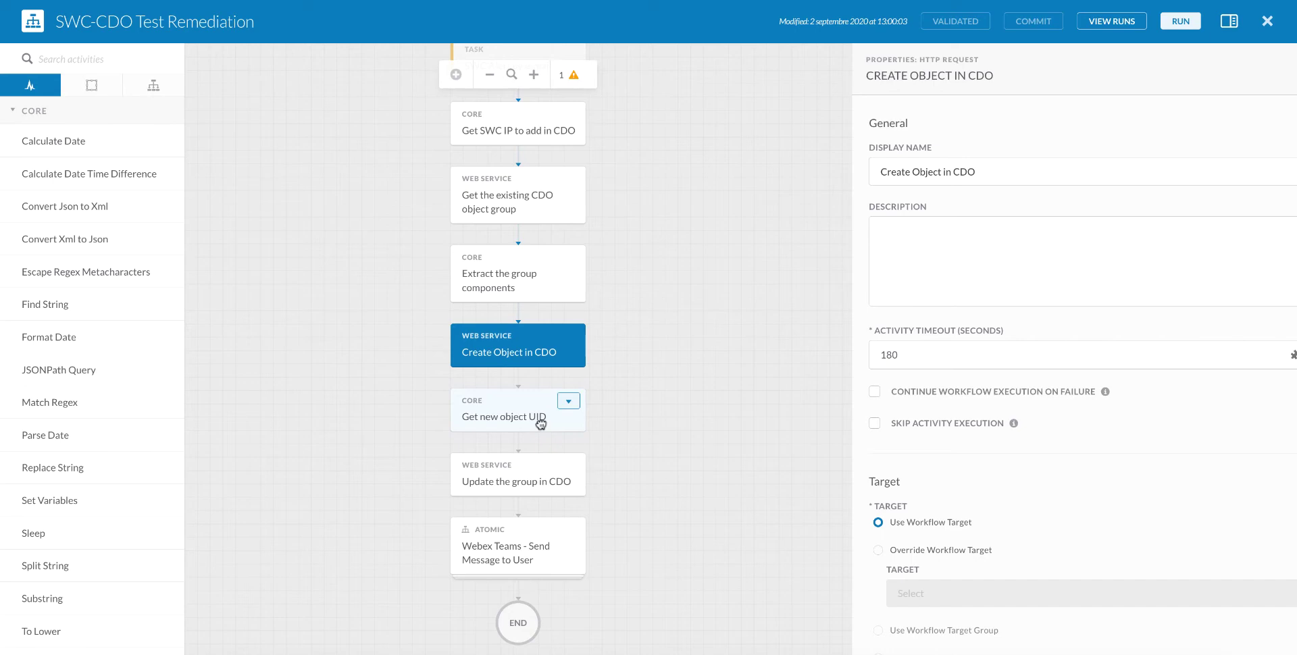
pyautogui.click(533, 418)
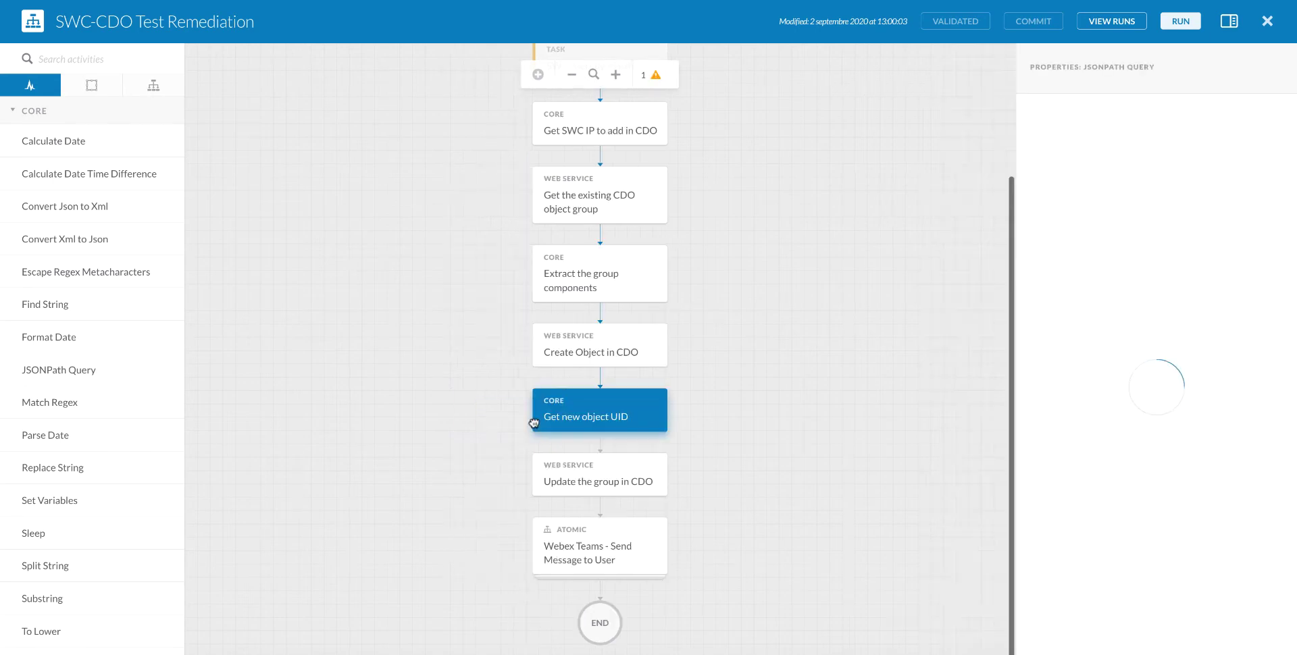
pyautogui.moveTo(598, 552)
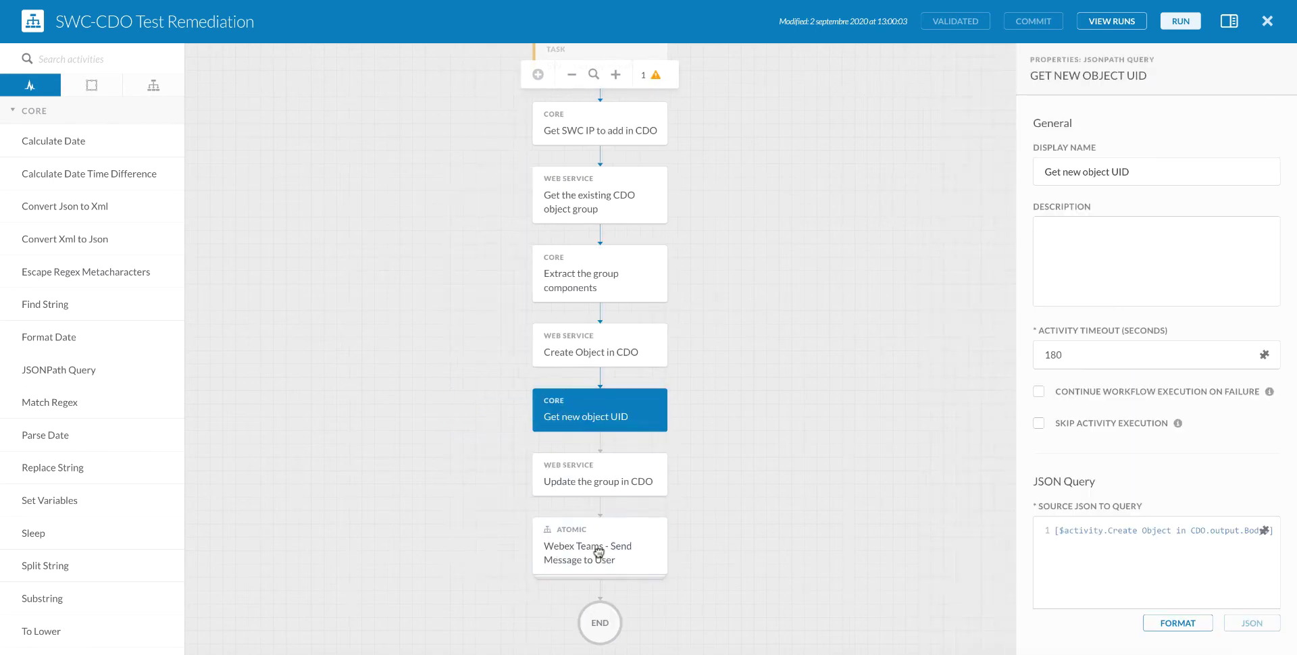
# View the properties of the Update the group in CDO and Webex Teams - Send Message to User activities
pyautogui.click(582, 484)
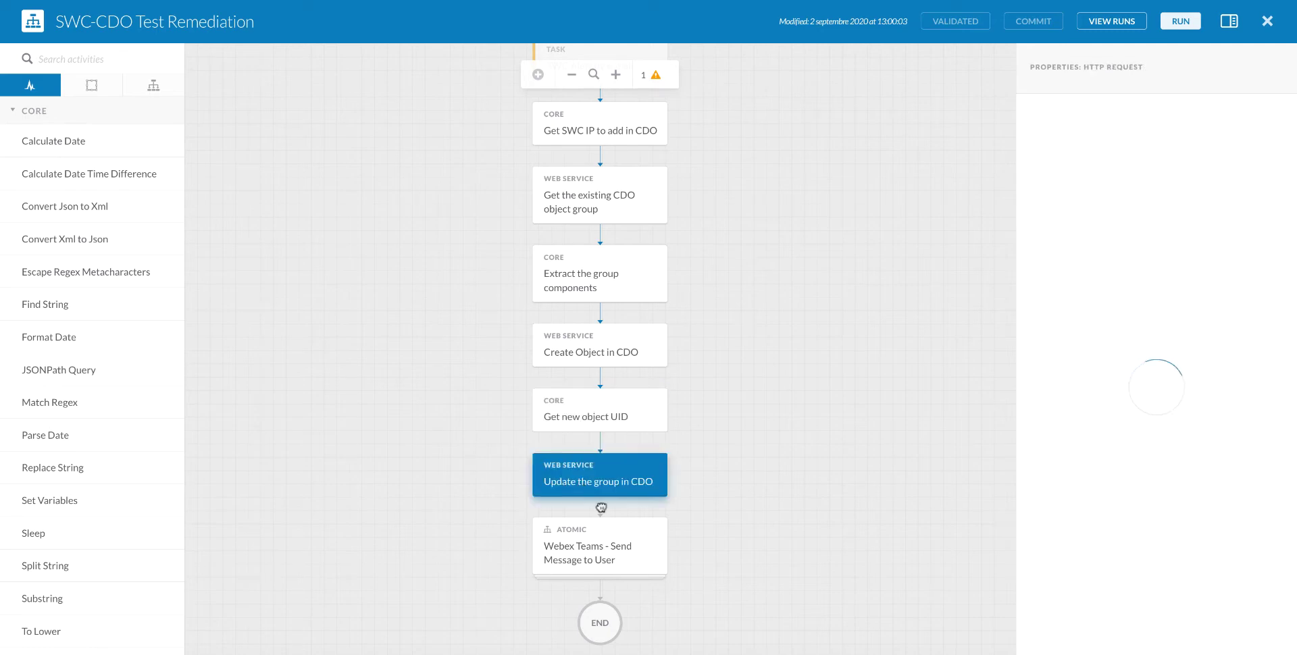
pyautogui.click(546, 552)
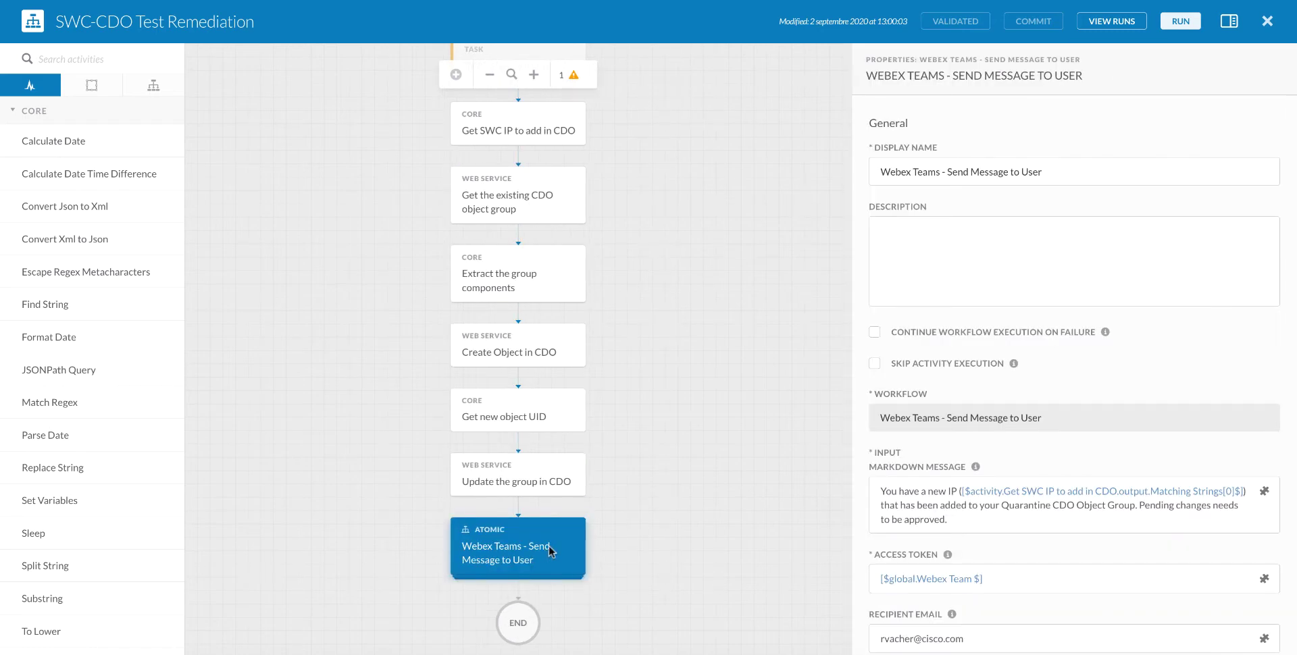
pyautogui.scroll(-1, 1058, 568)
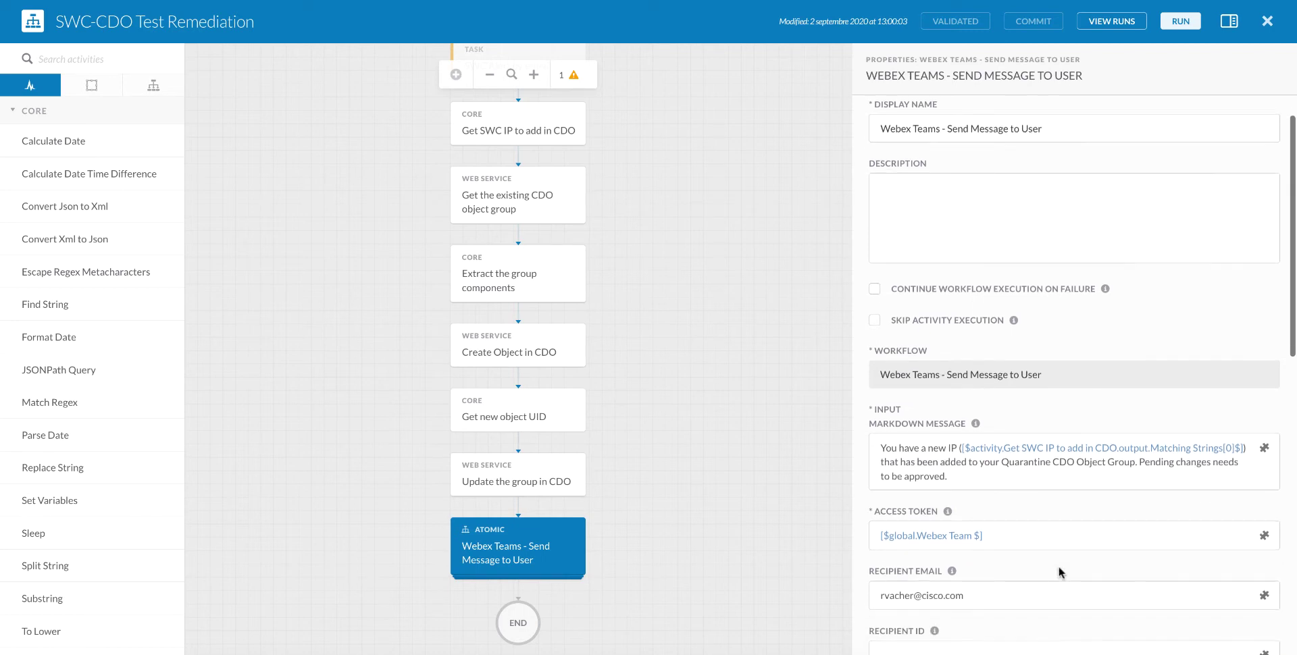
pyautogui.scroll(3, 723, 400)
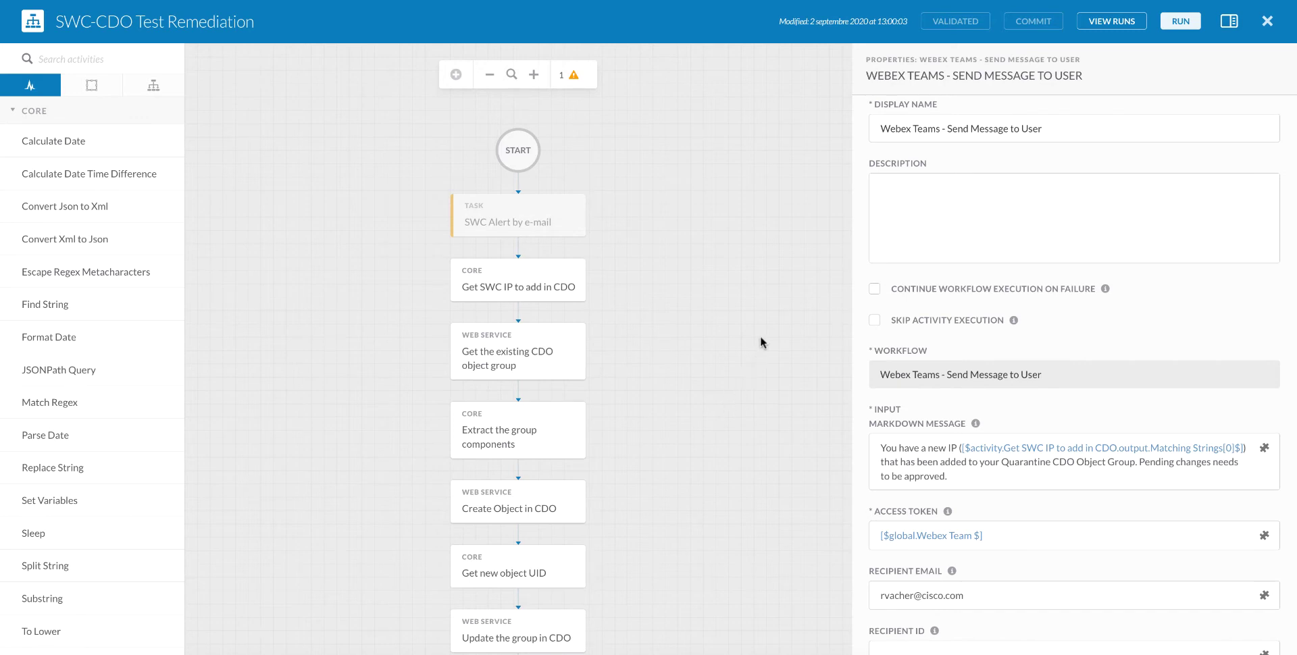
# Run the SWC-CDO Test Remediation workflow version without the SWC Alert by e-mail task, and read the newest SWC - AMP bot message in Webex Teams
pyautogui.click(1267, 24)
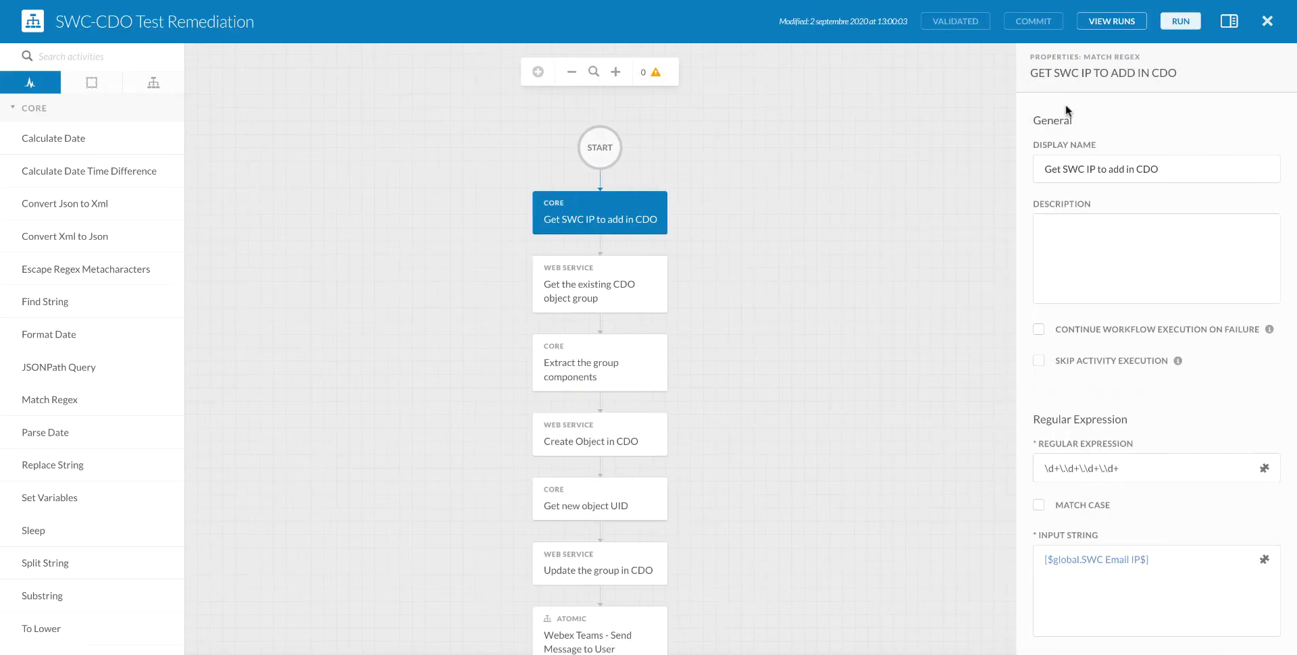
pyautogui.click(1181, 21)
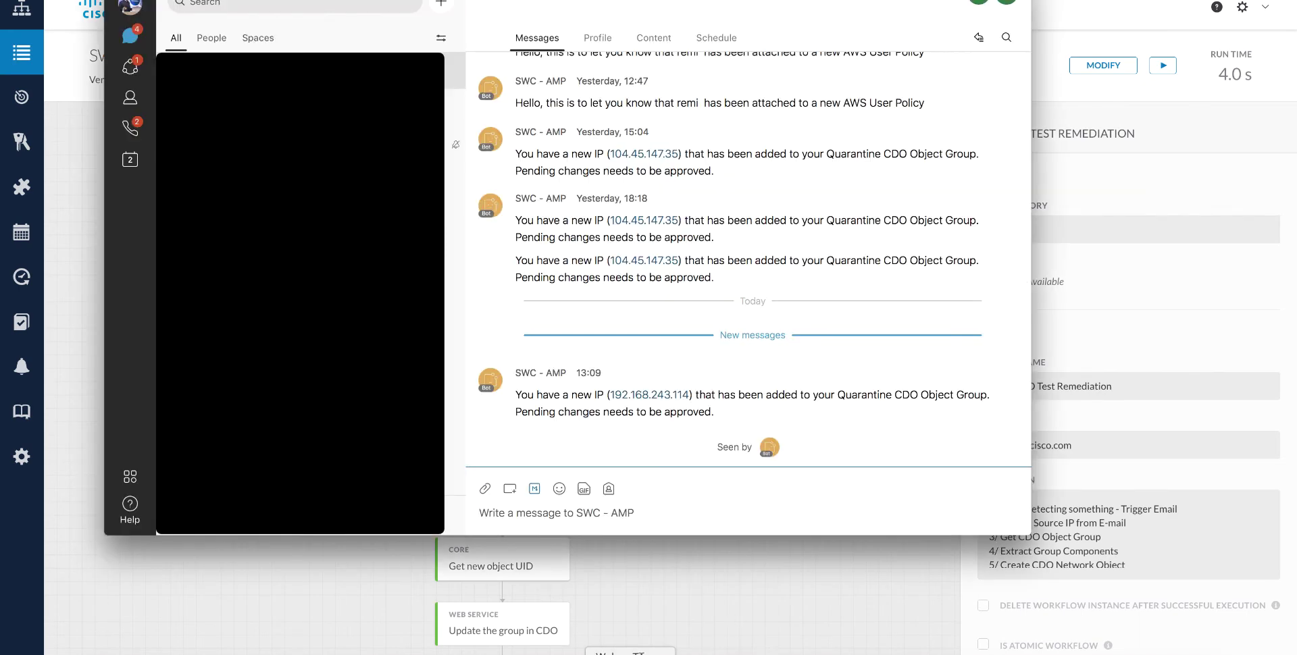
pyautogui.moveTo(720, 411); pyautogui.dragTo(626, 403)
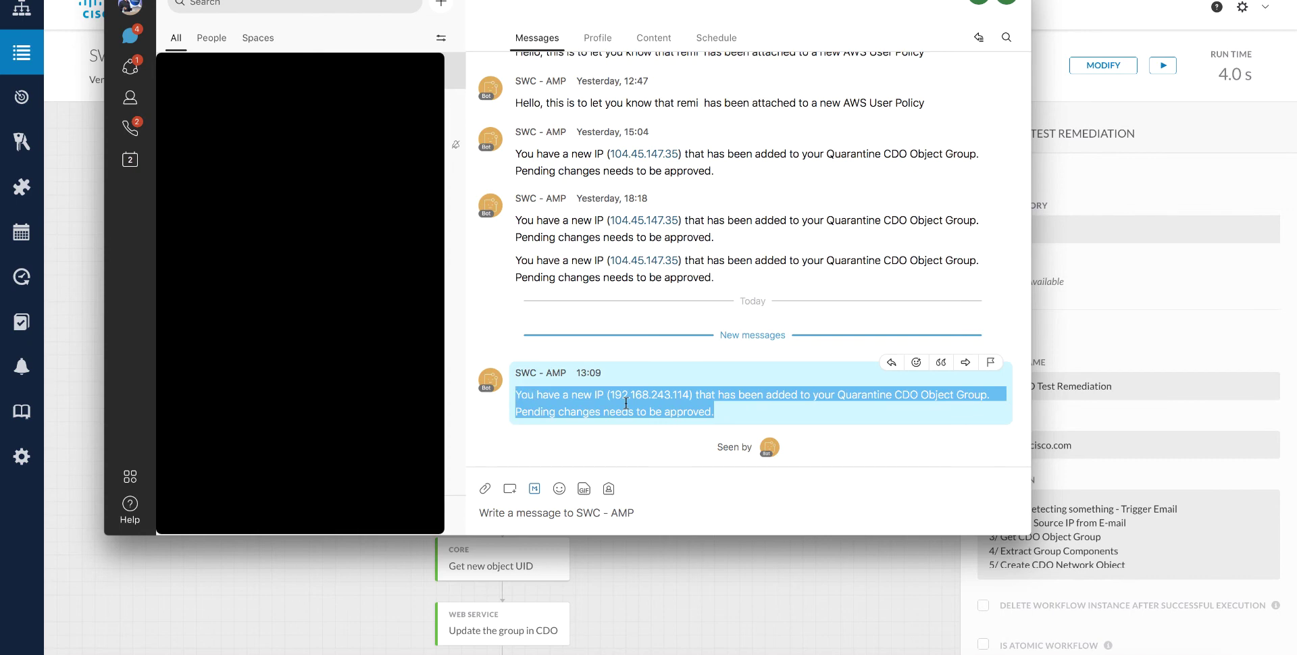
# Switch to Cisco Defense Orchestrator and view the IP address details of the new QuarantinedIP network object not assigned to any device
pyautogui.click(703, 561)
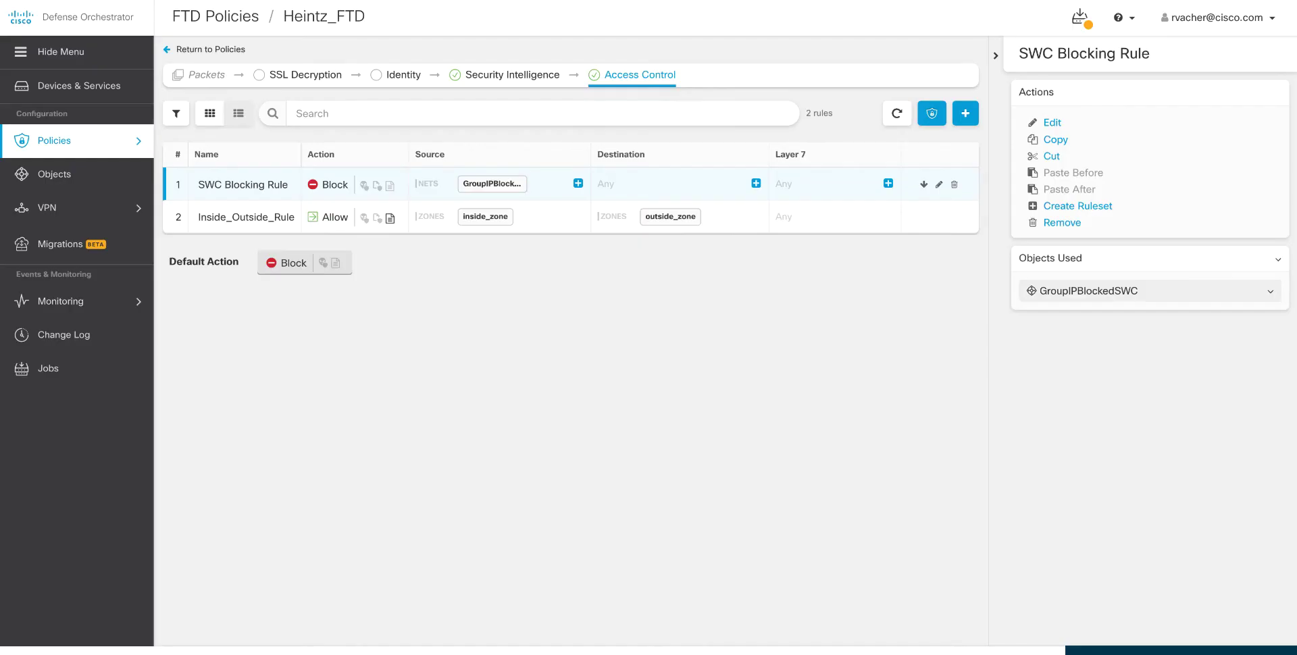
pyautogui.click(98, 181)
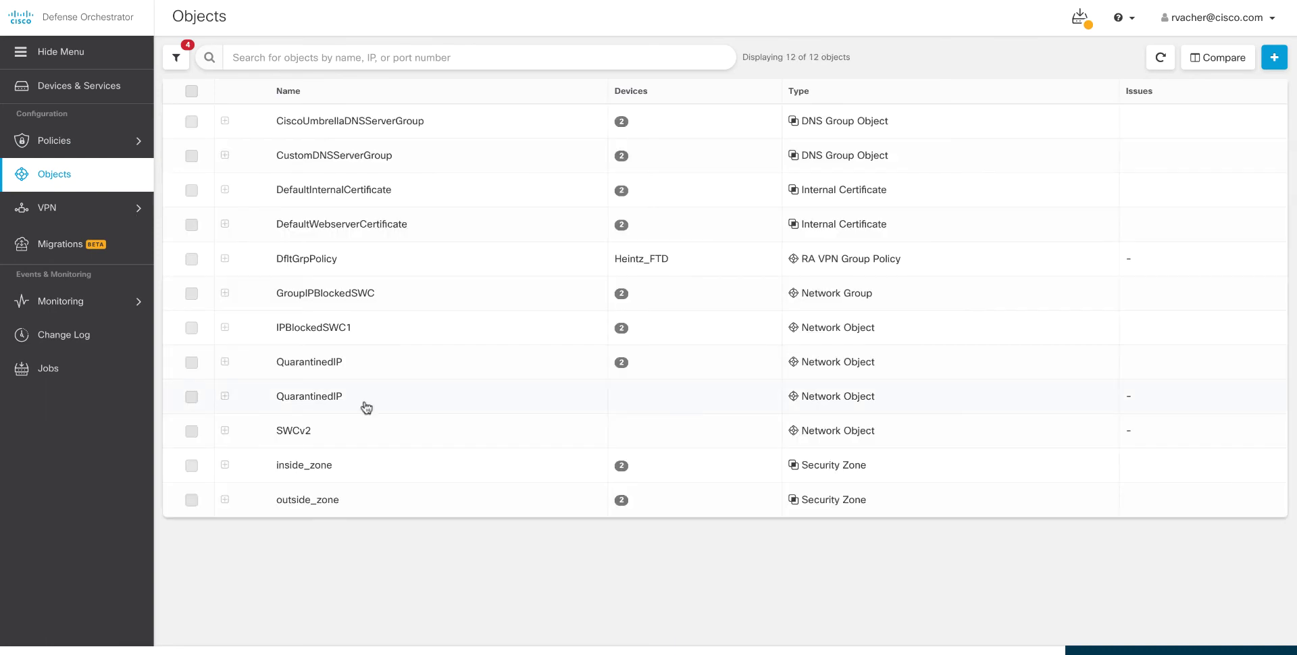
pyautogui.moveTo(364, 405); pyautogui.dragTo(260, 400)
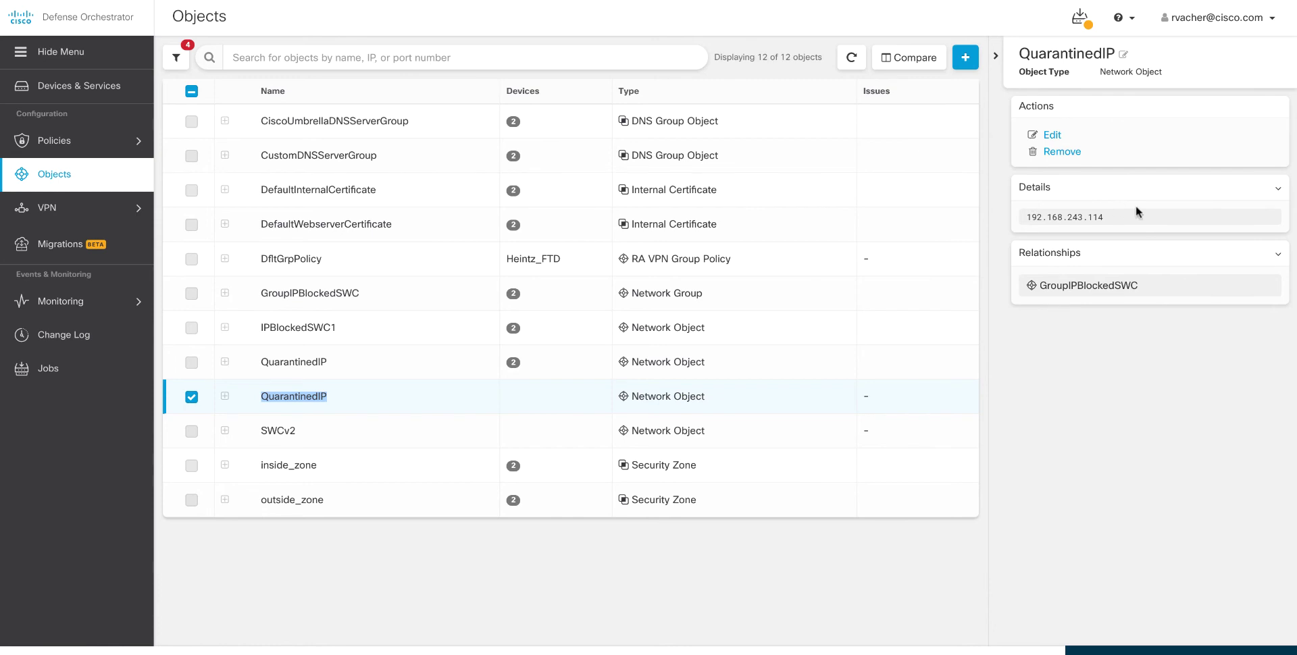
pyautogui.moveTo(1181, 214); pyautogui.dragTo(1007, 223)
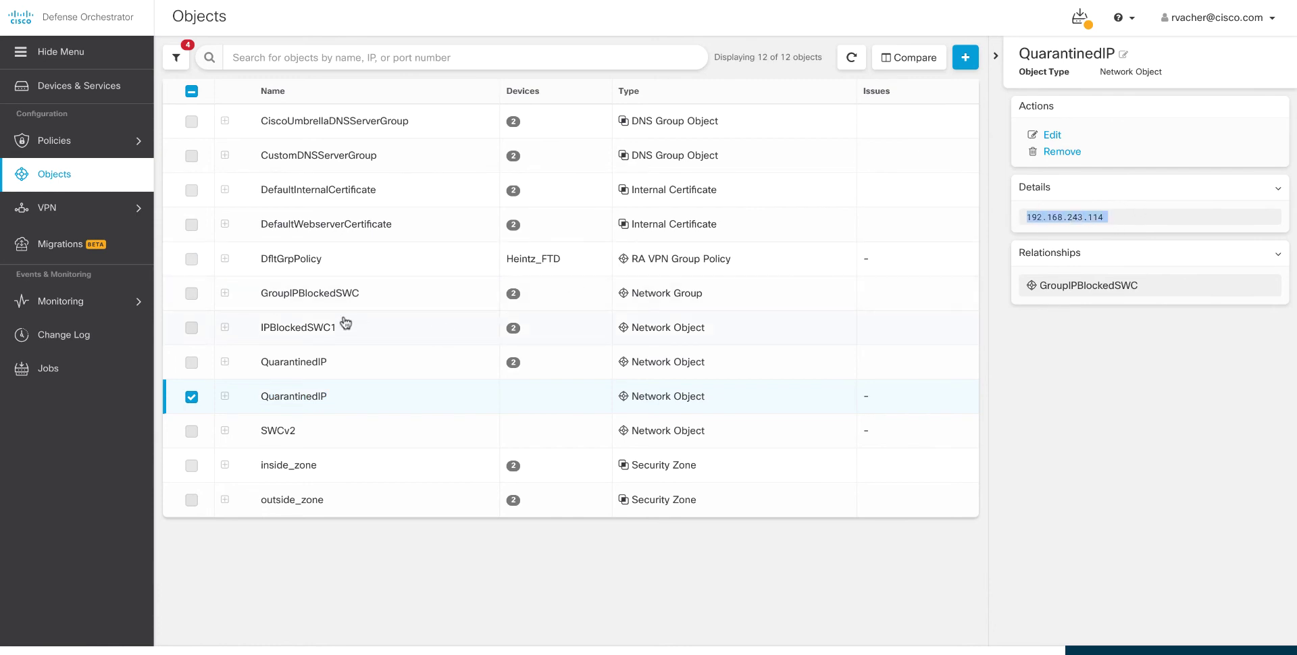
# Expand the GroupIPBlockedSWC network group to check its QuarantinedIP member, and compare with the IP in the Stealthwatch Cloud alert
pyautogui.click(225, 293)
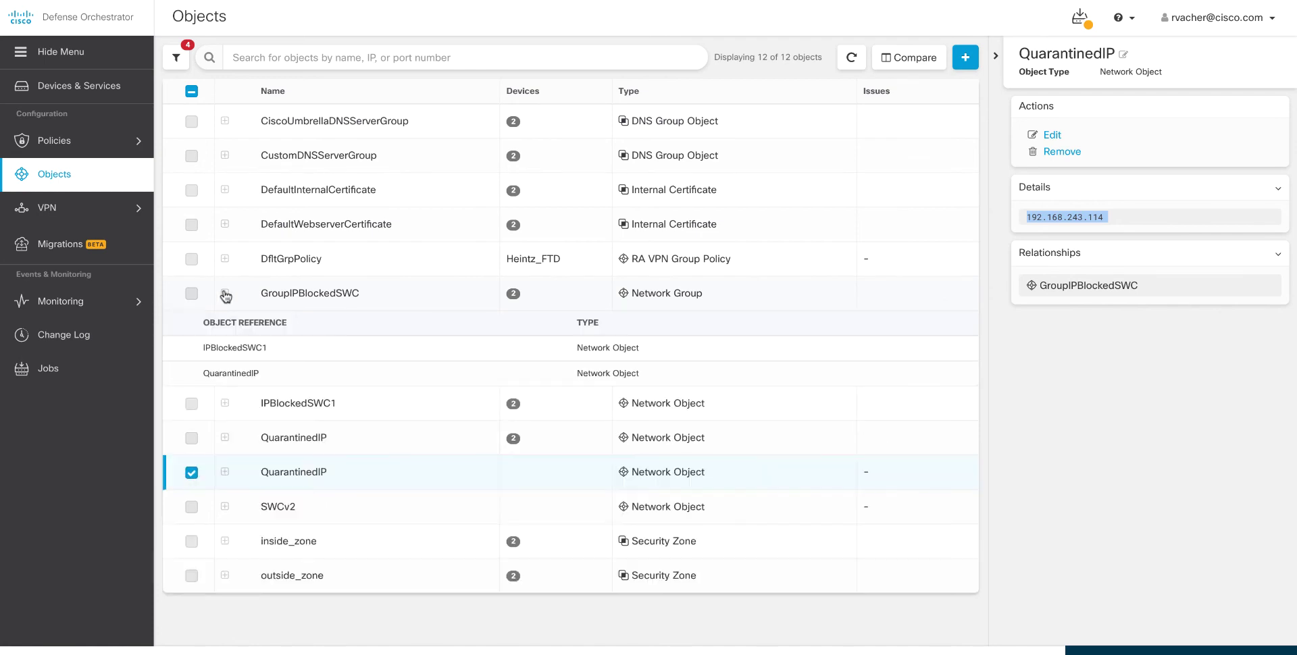
pyautogui.moveTo(263, 374); pyautogui.dragTo(191, 376)
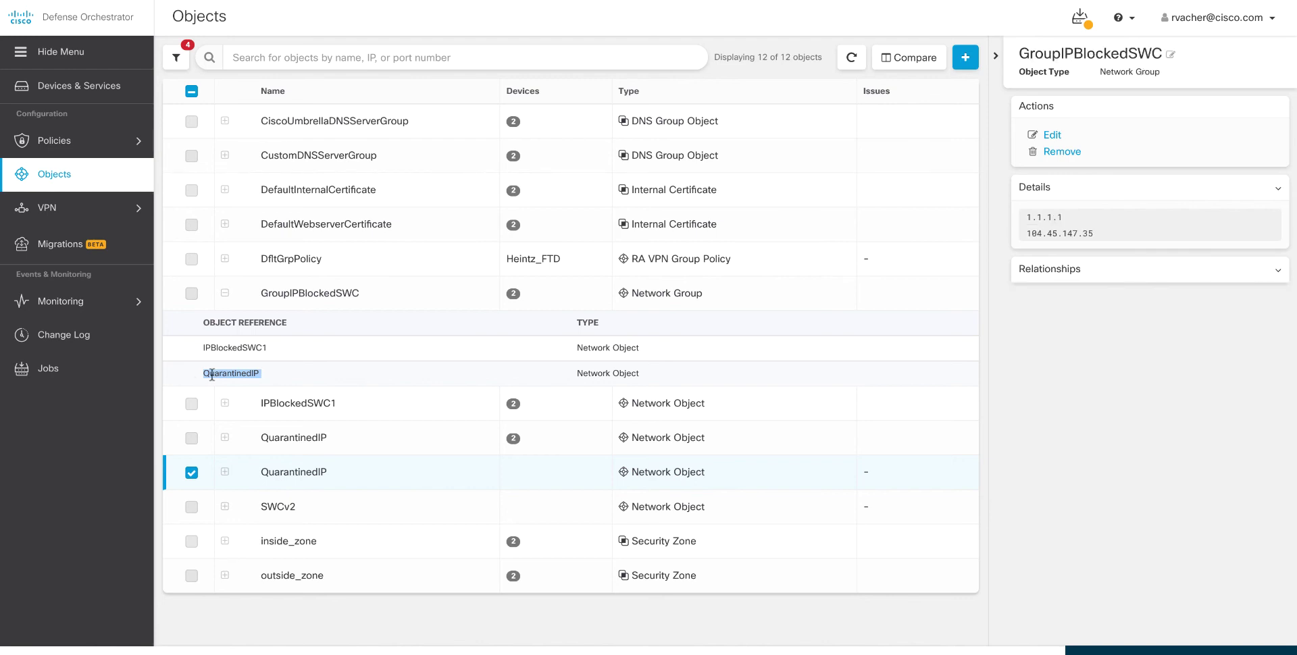
pyautogui.click(264, 375)
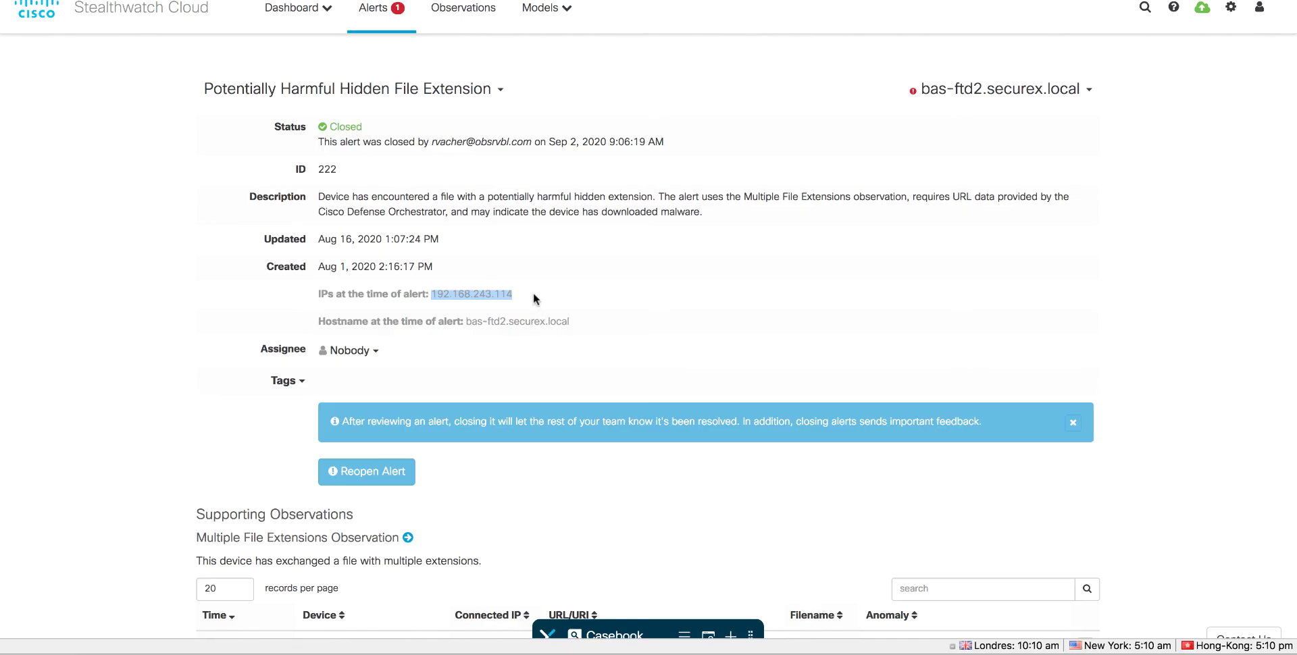
pyautogui.moveTo(528, 295); pyautogui.dragTo(433, 295)
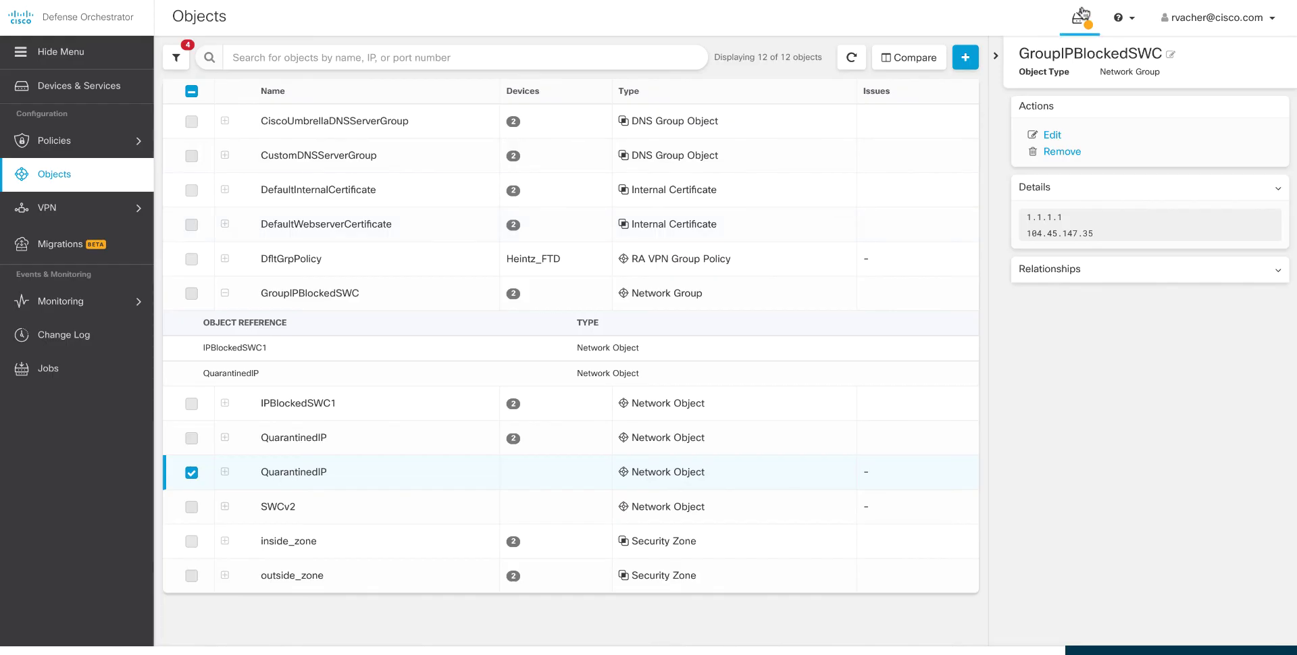
# Review the pending changes for the Heintz_FTD device in Cisco Defense Orchestrator and deploy them
pyautogui.click(1082, 14)
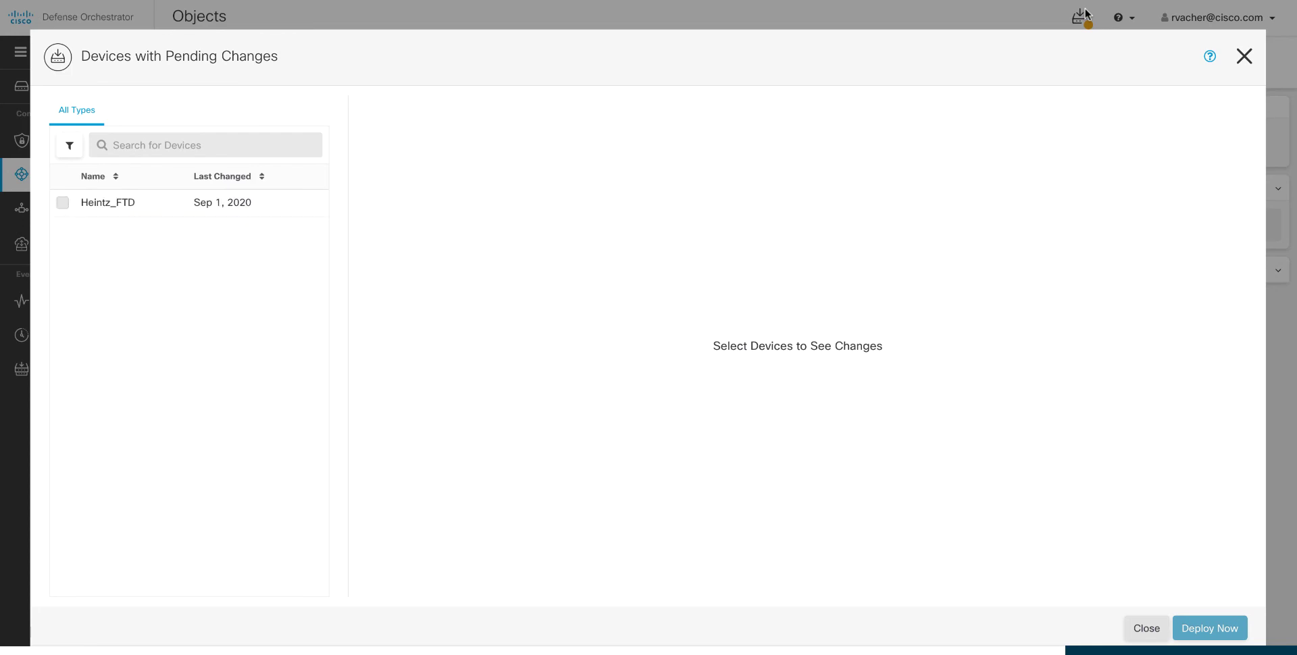
pyautogui.click(122, 205)
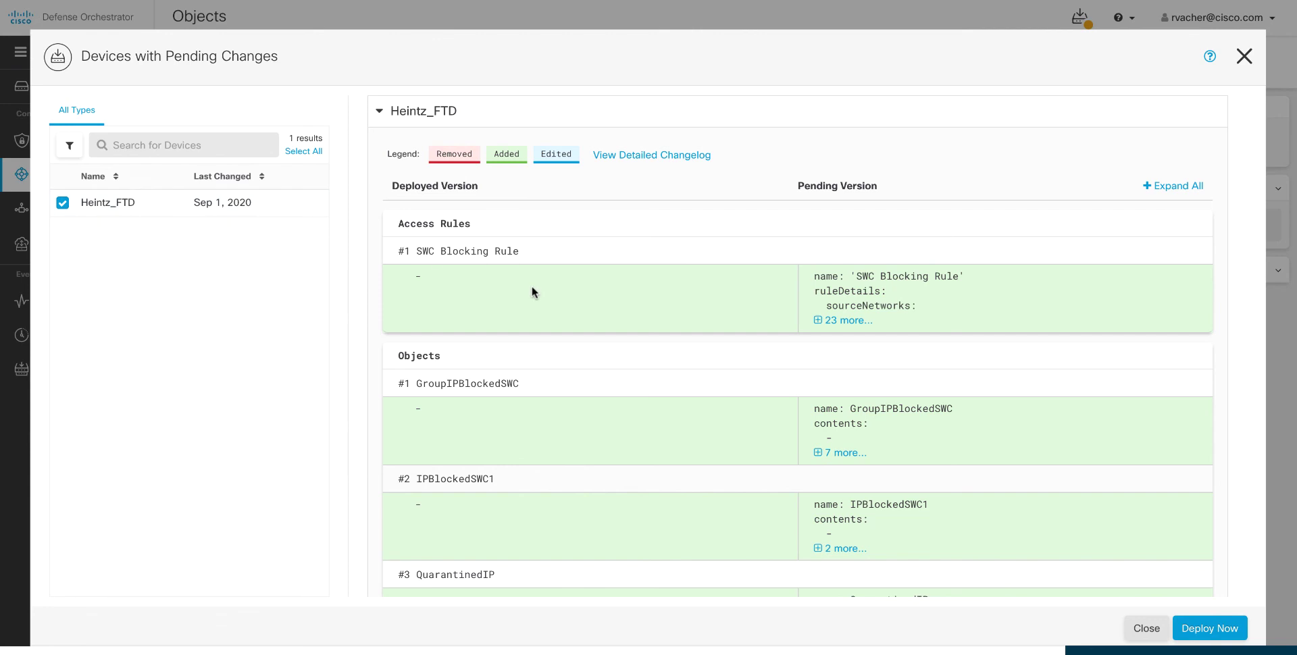
pyautogui.scroll(-1, 532, 285)
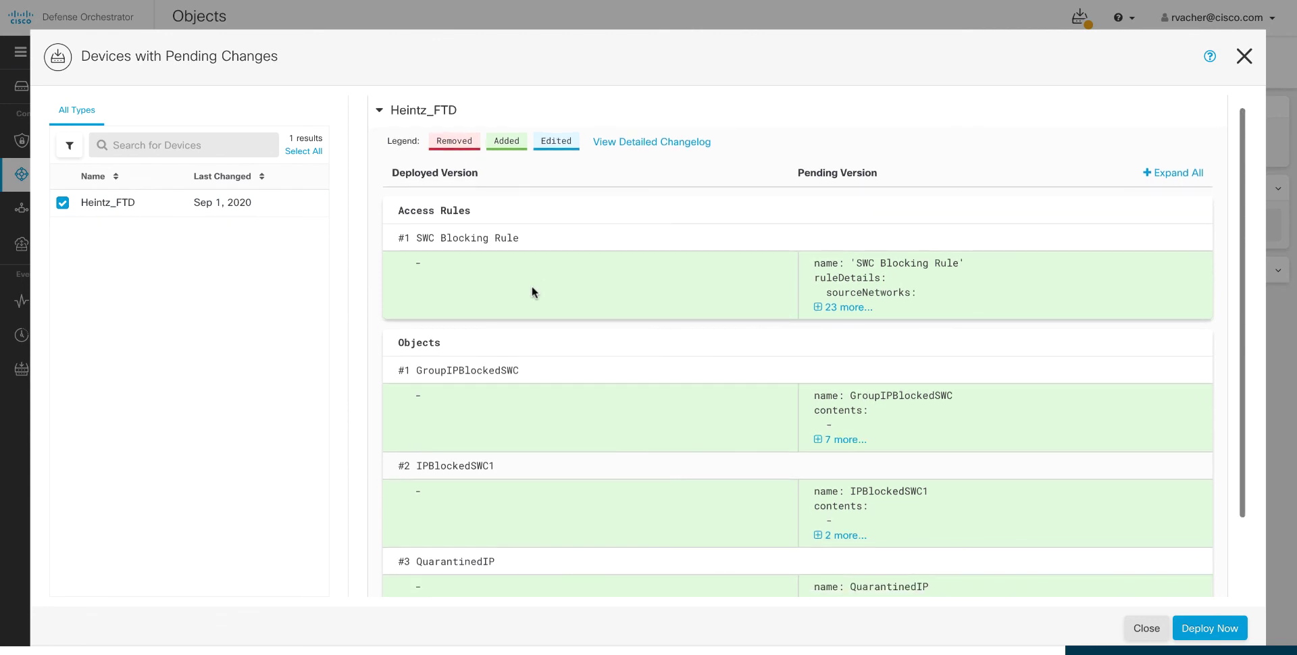
pyautogui.scroll(1, 532, 286)
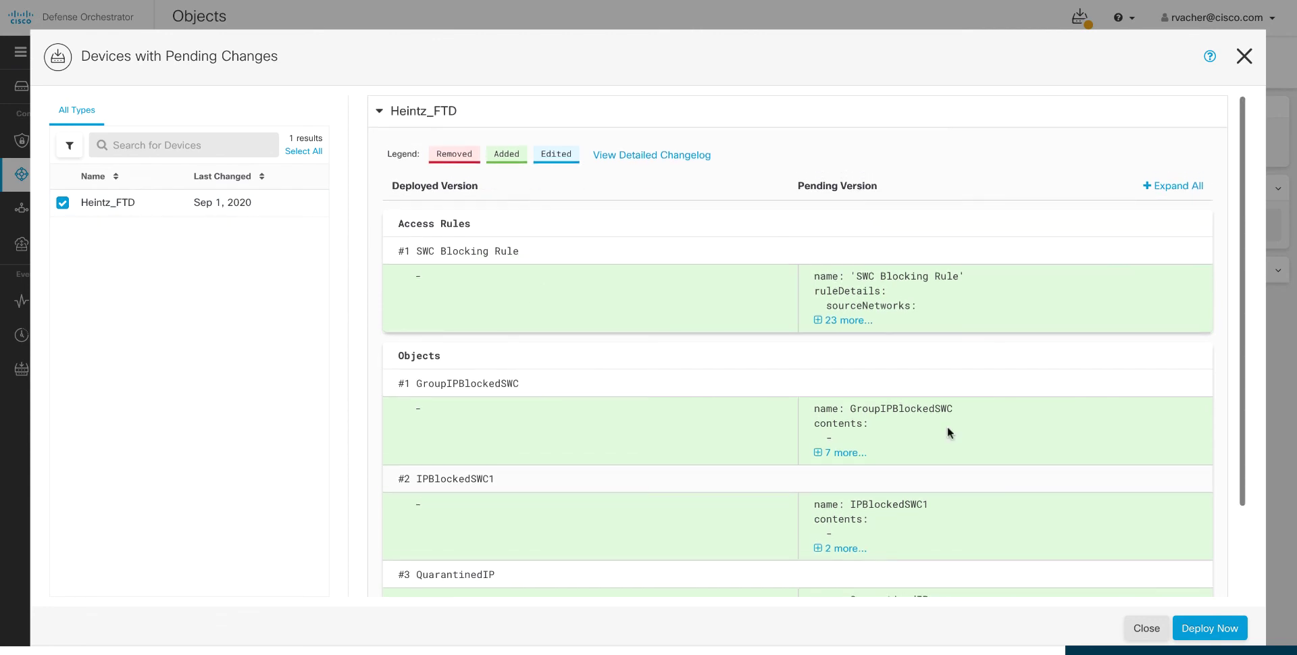
pyautogui.click(1211, 633)
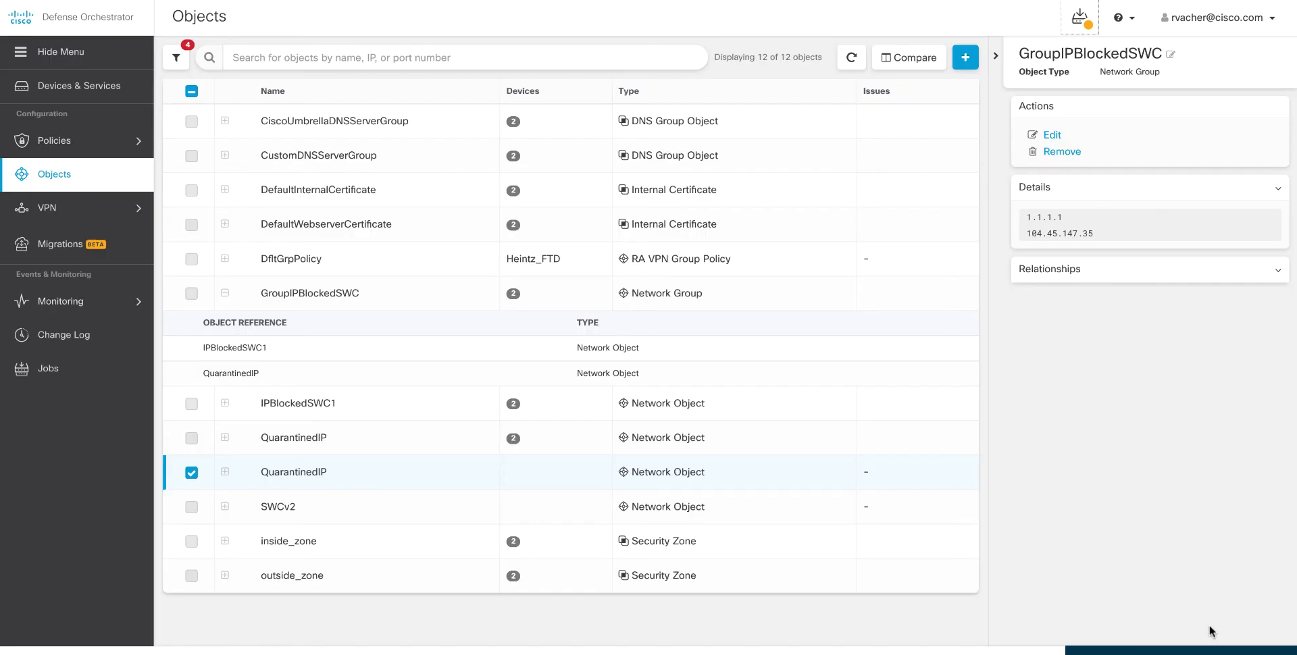